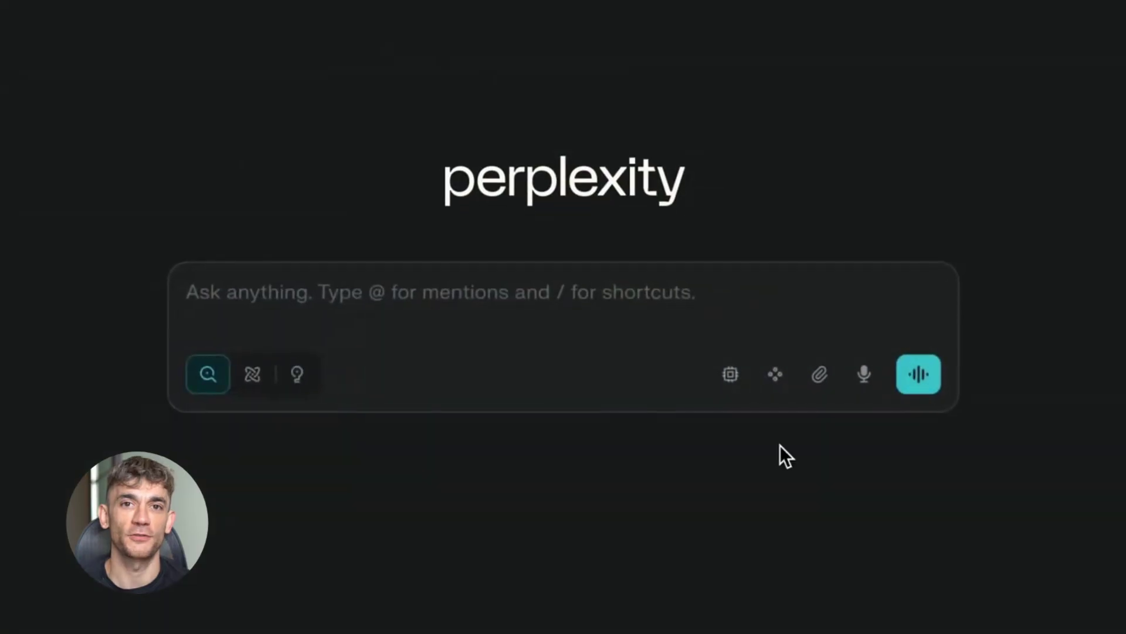
# Enable the workspace source connectors and ask 'Prep me for my meetings on Monday.'.
pyautogui.click(775, 375)
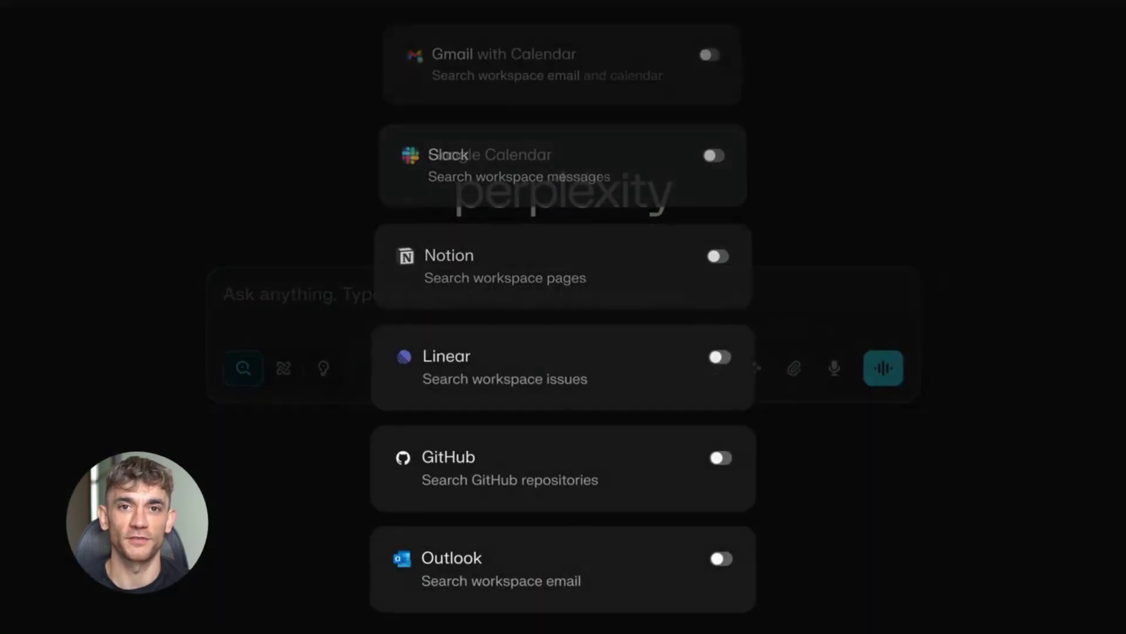
pyautogui.write('Prep me for ')
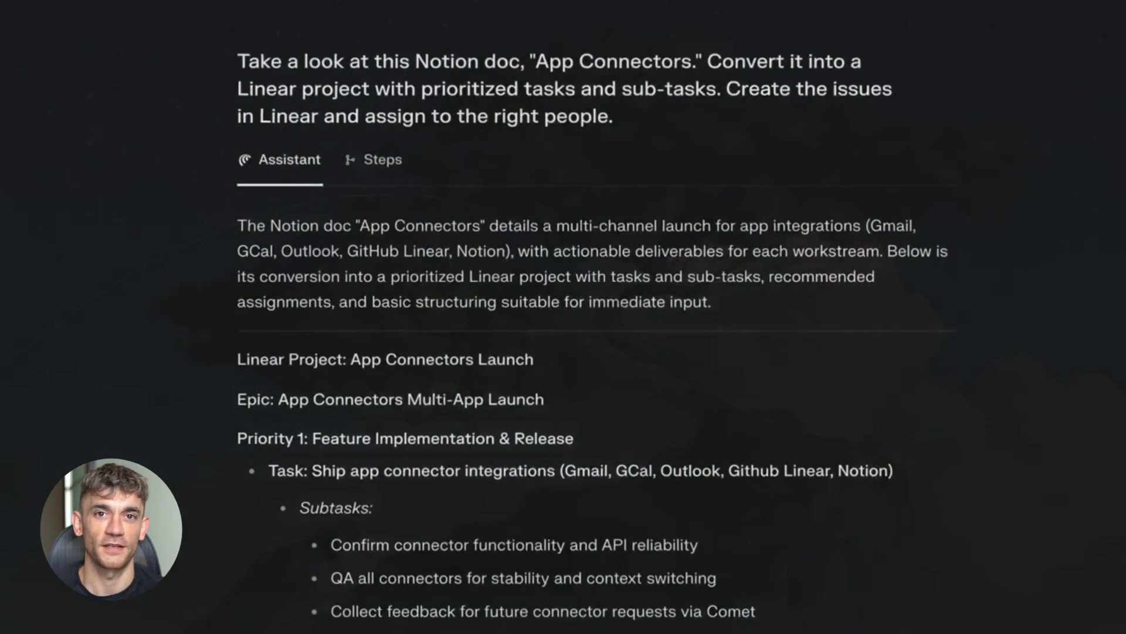
pyautogui.scroll(-15, 597, 352)
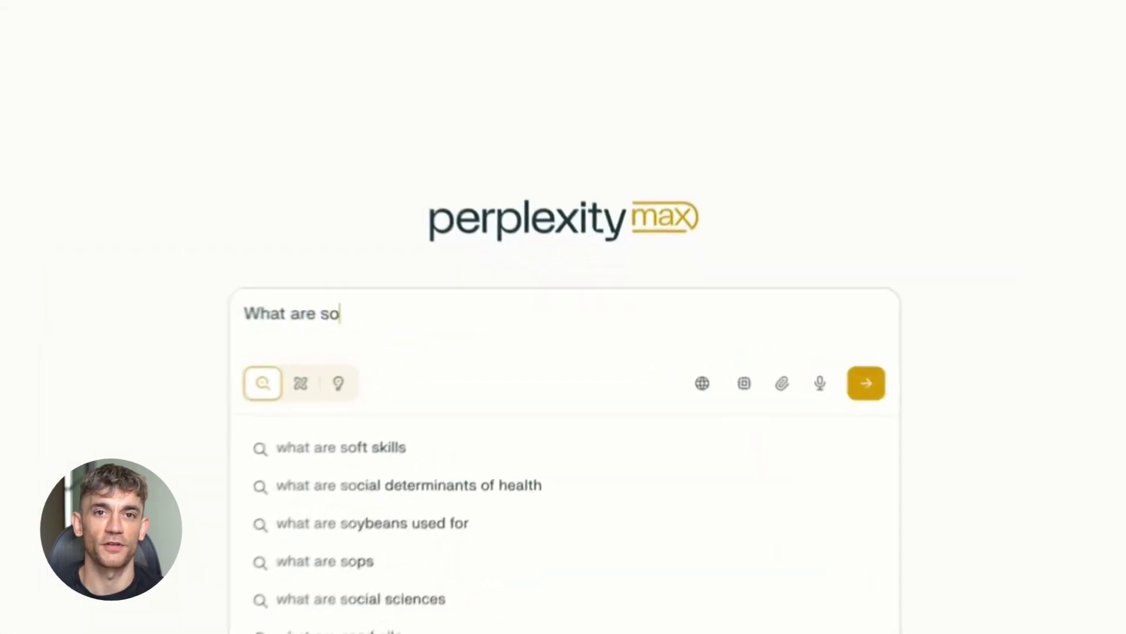
# Submit the question asking what blind spots you have in your work performance.
pyautogui.write('me blind spots that I have in my work performanc')
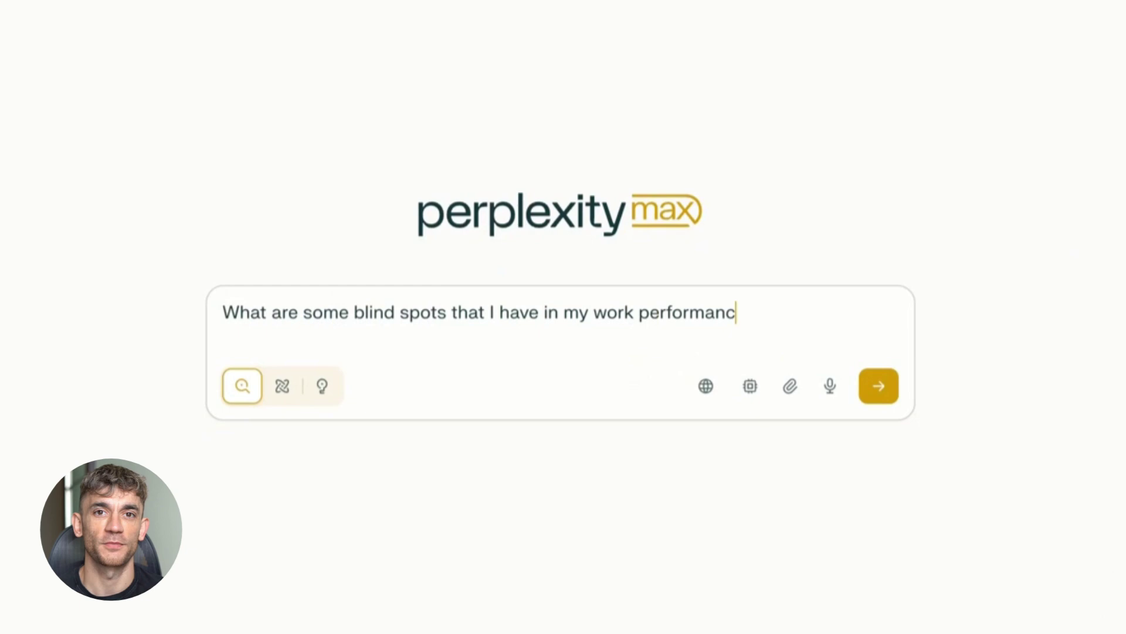
pyautogui.write('r?')
pyautogui.press('Return')
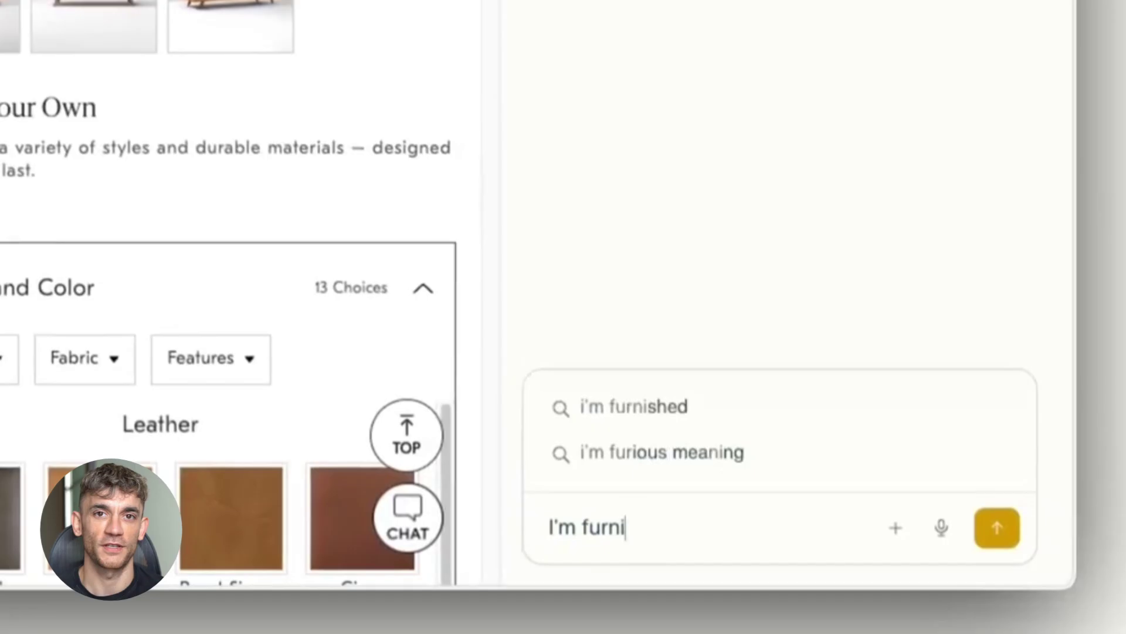
# Ask Comet to show the couch in your room, attaching the coffee table, lamp images and a sofa screenshot.
pyautogui.write('place. Please show me what this co')
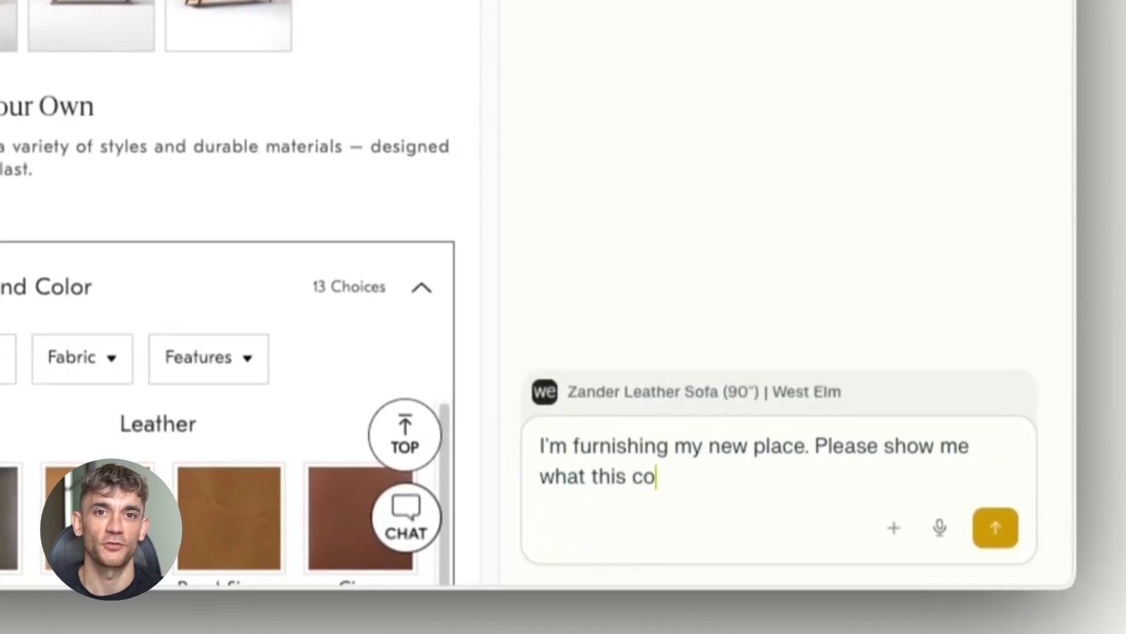
pyautogui.write("uch would look like in this room with the other attached items I've ordered")
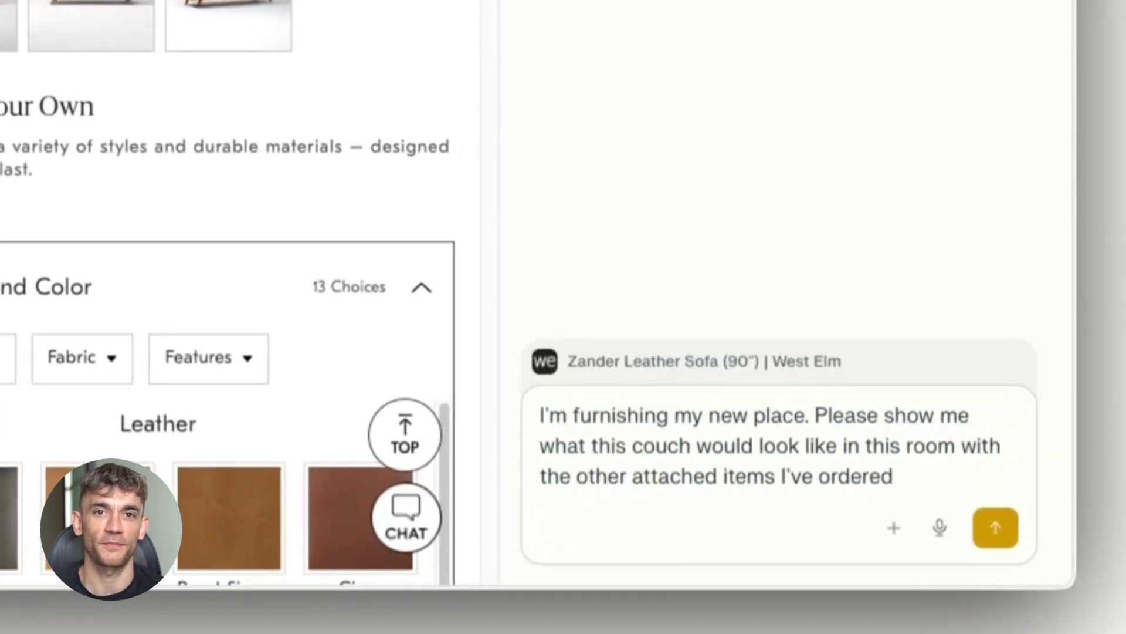
pyautogui.click(894, 527)
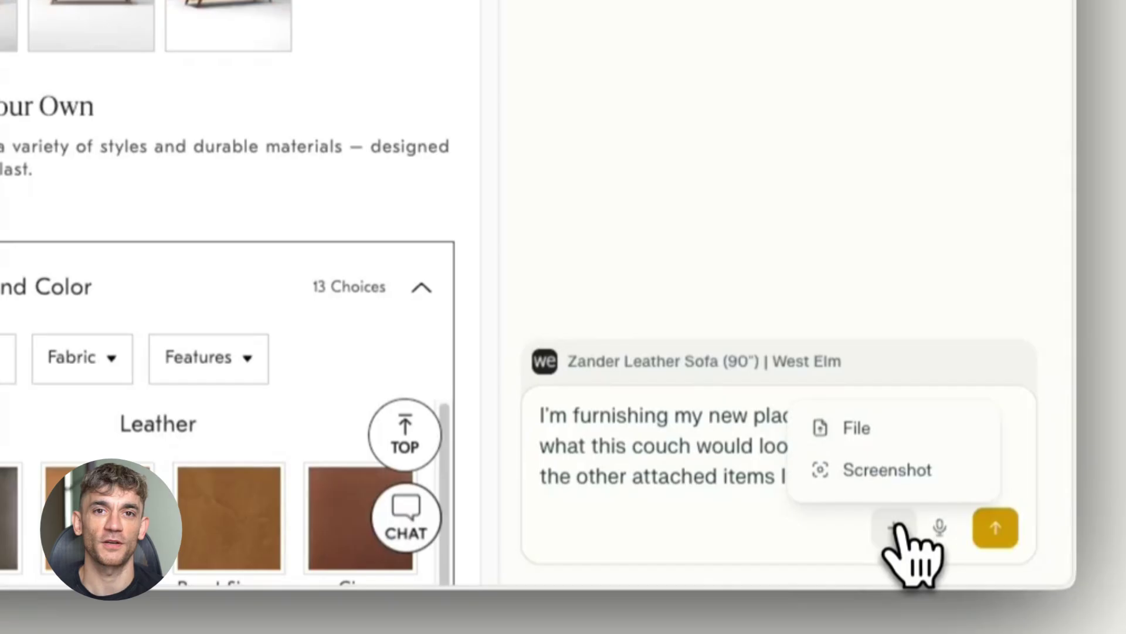
pyautogui.click(894, 527)
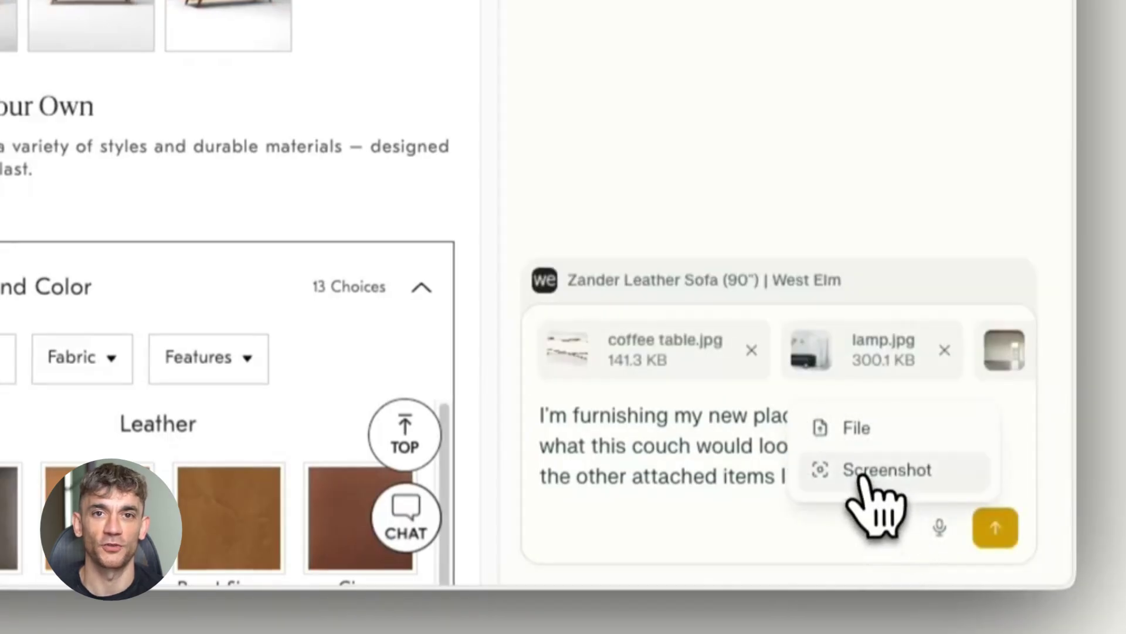
pyautogui.click(874, 470)
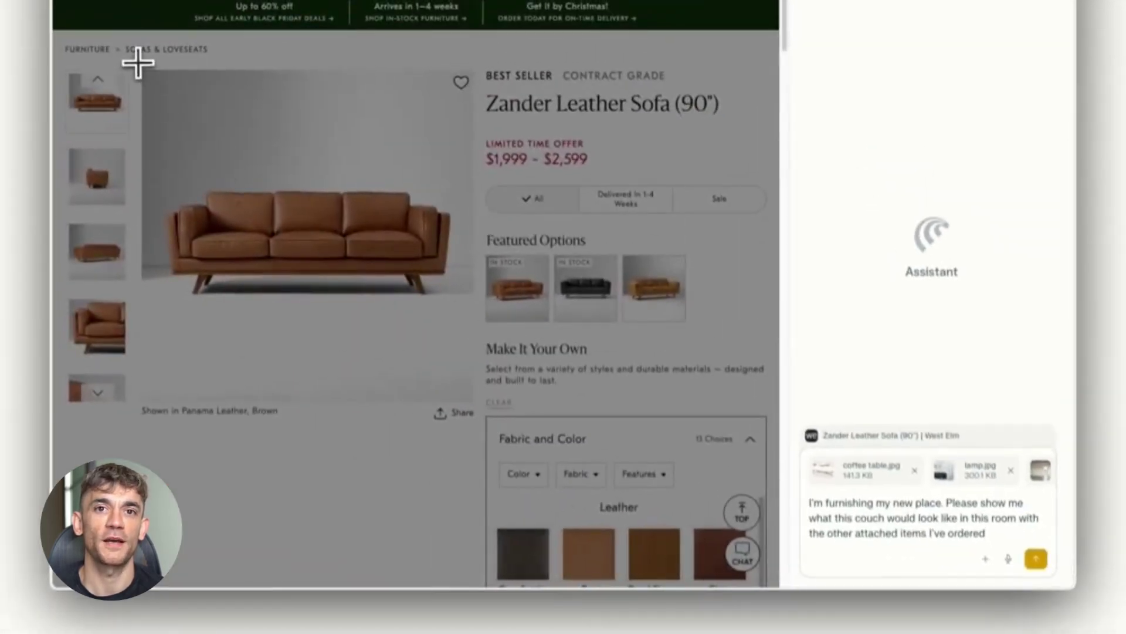
pyautogui.moveTo(138, 63); pyautogui.dragTo(478, 405)
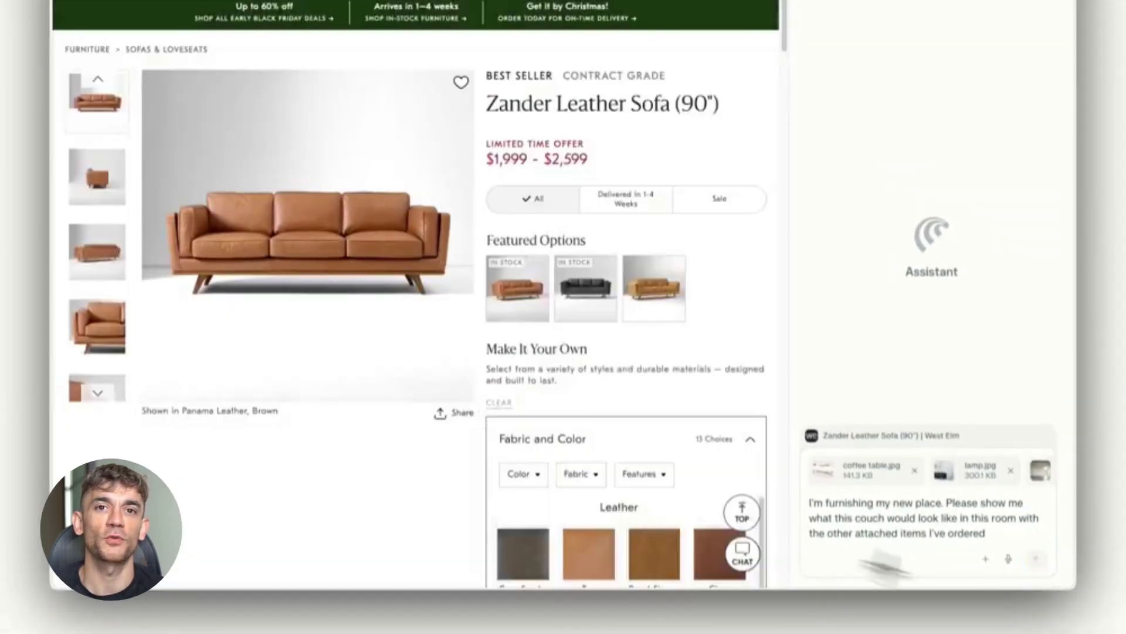
pyautogui.click(1035, 561)
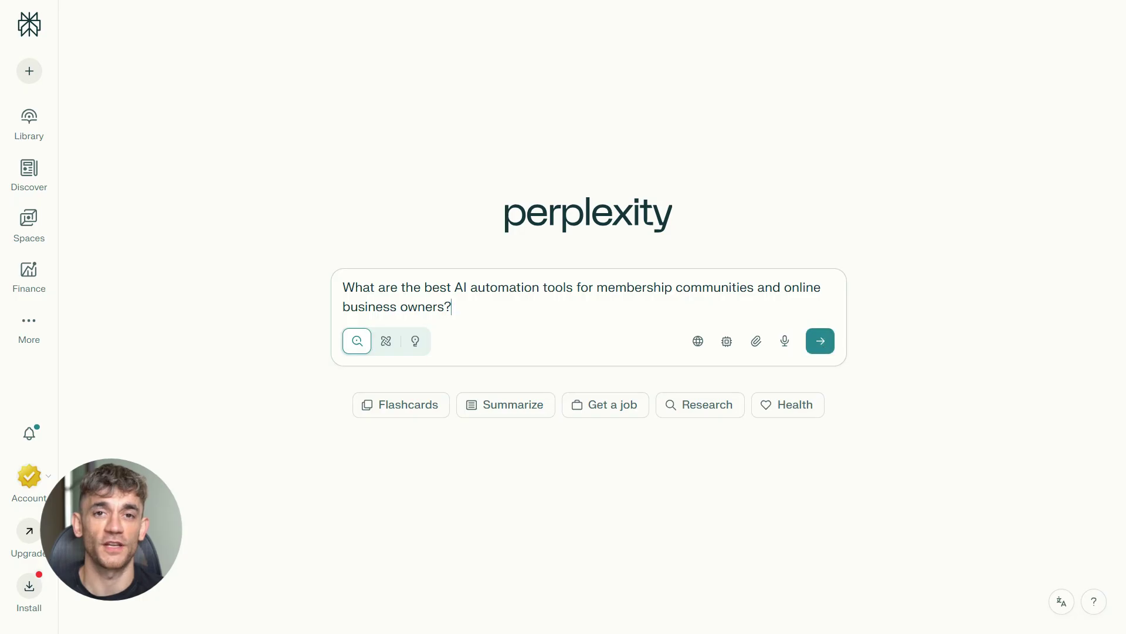
# Submit the AI automation tools question and review the four-tool comparison table.
pyautogui.hotkey('ctrl', 'a')
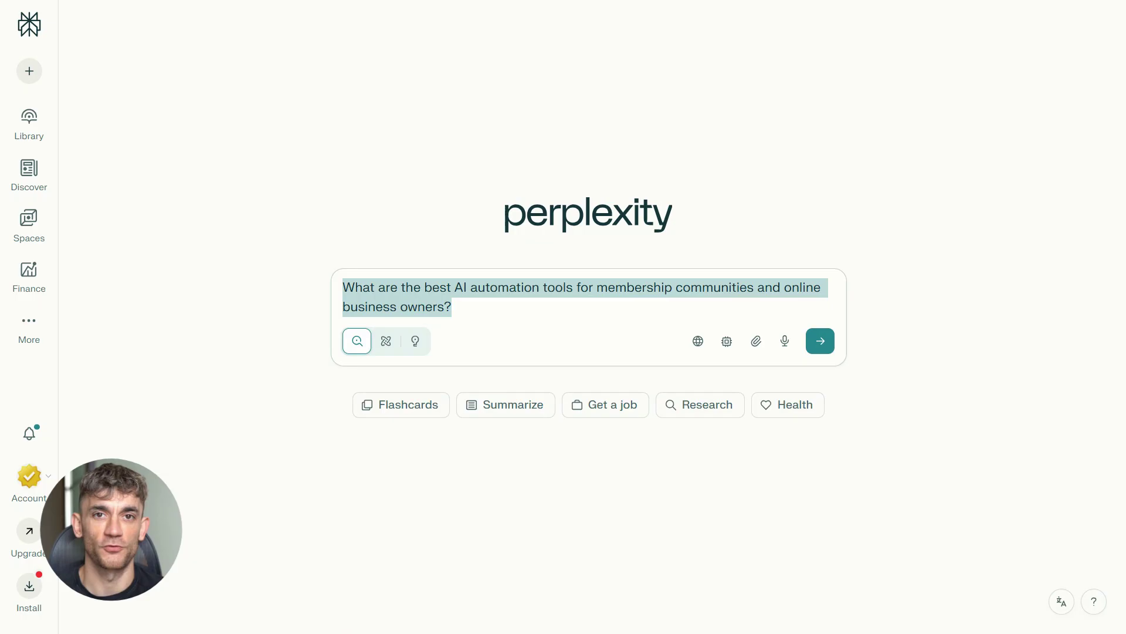
pyautogui.click(753, 299)
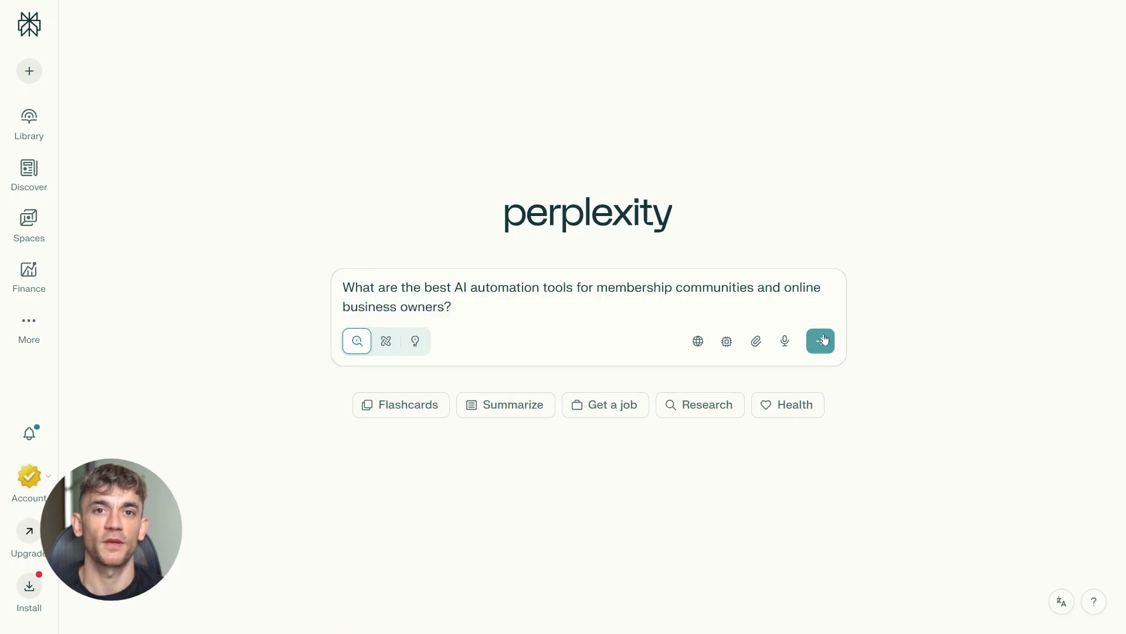
pyautogui.click(822, 341)
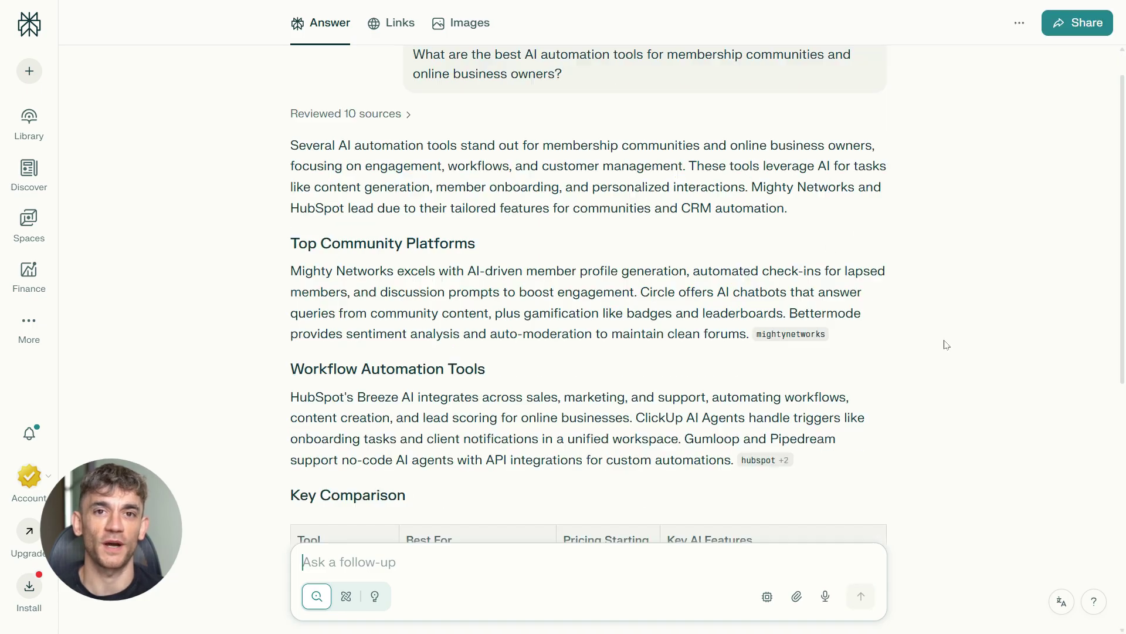
pyautogui.scroll(7, 946, 344)
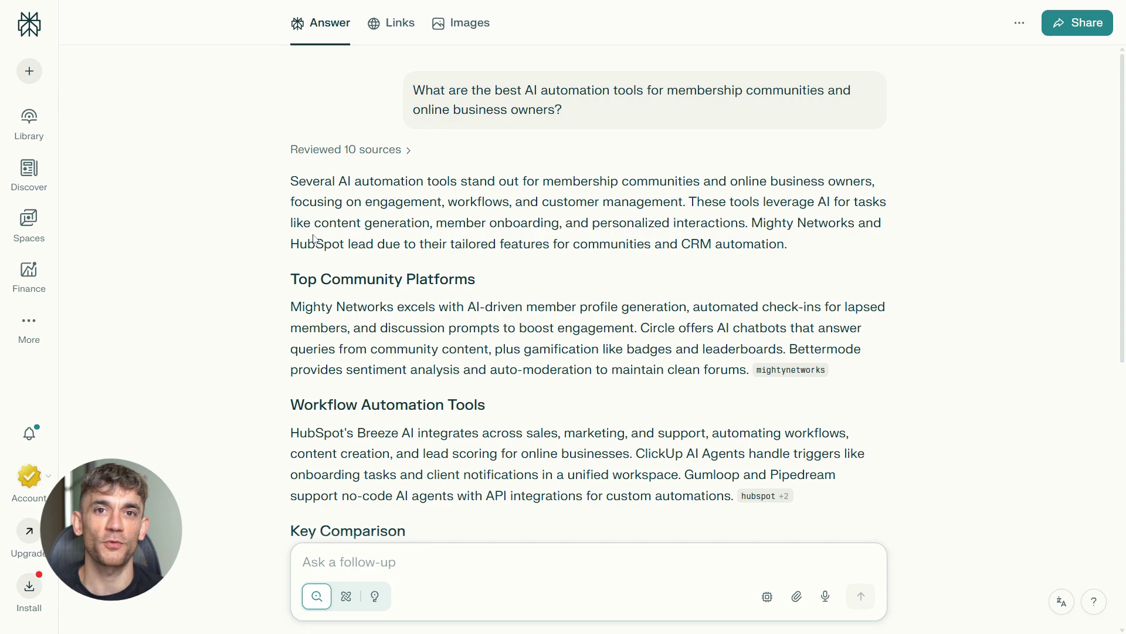
pyautogui.scroll(-5, 589, 288)
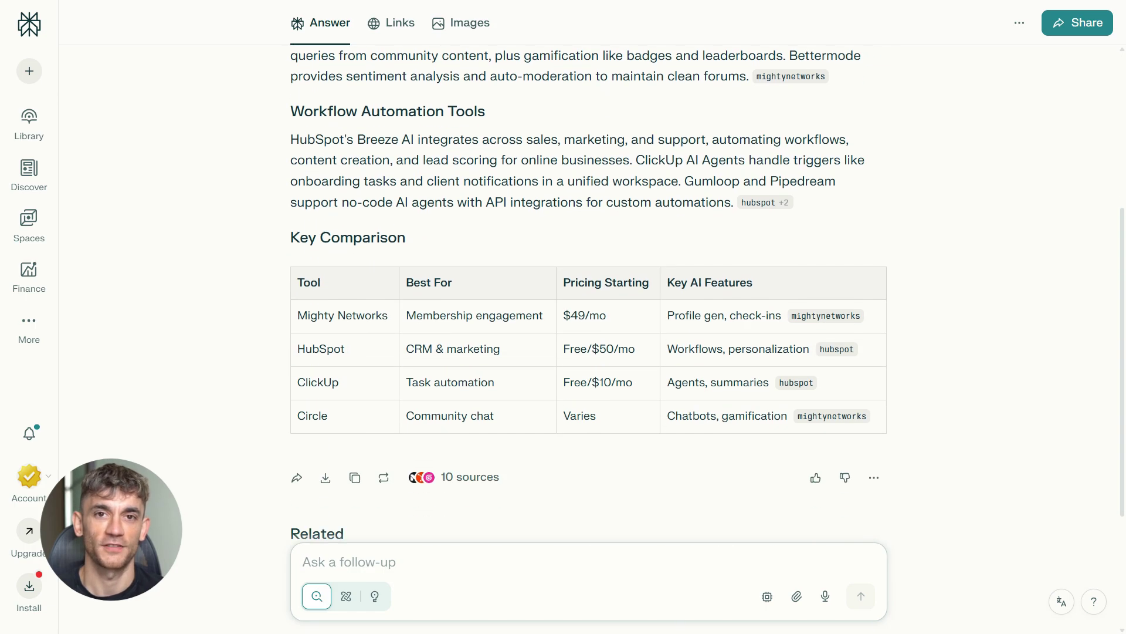
# Review the answer's 10 cited sources and browse its search result links.
pyautogui.click(474, 478)
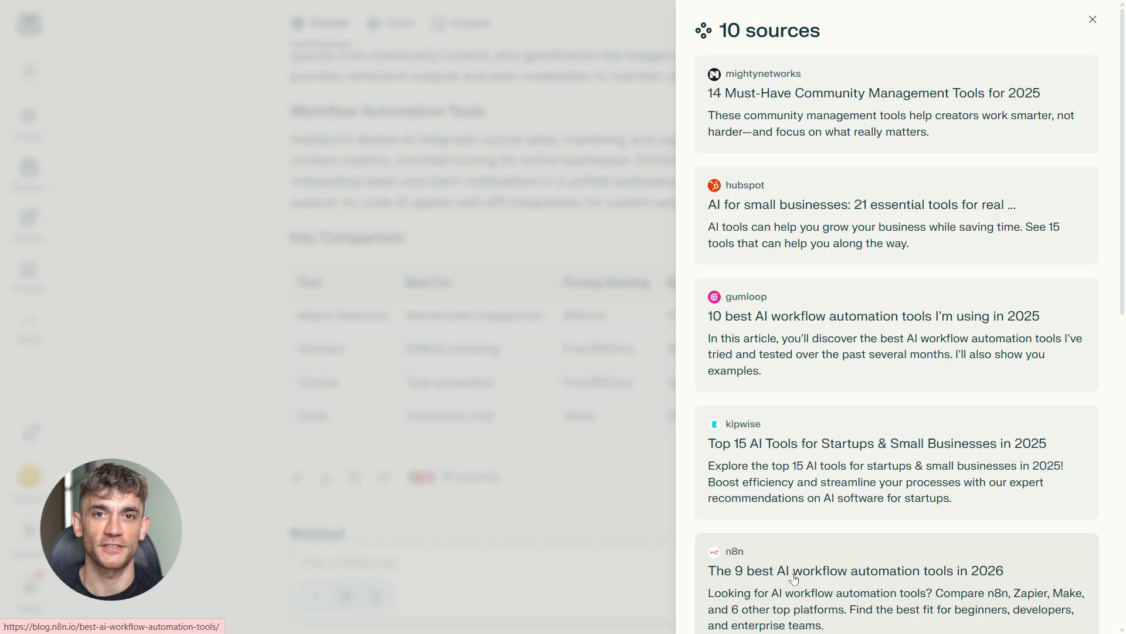
pyautogui.click(592, 502)
pyautogui.click(381, 35)
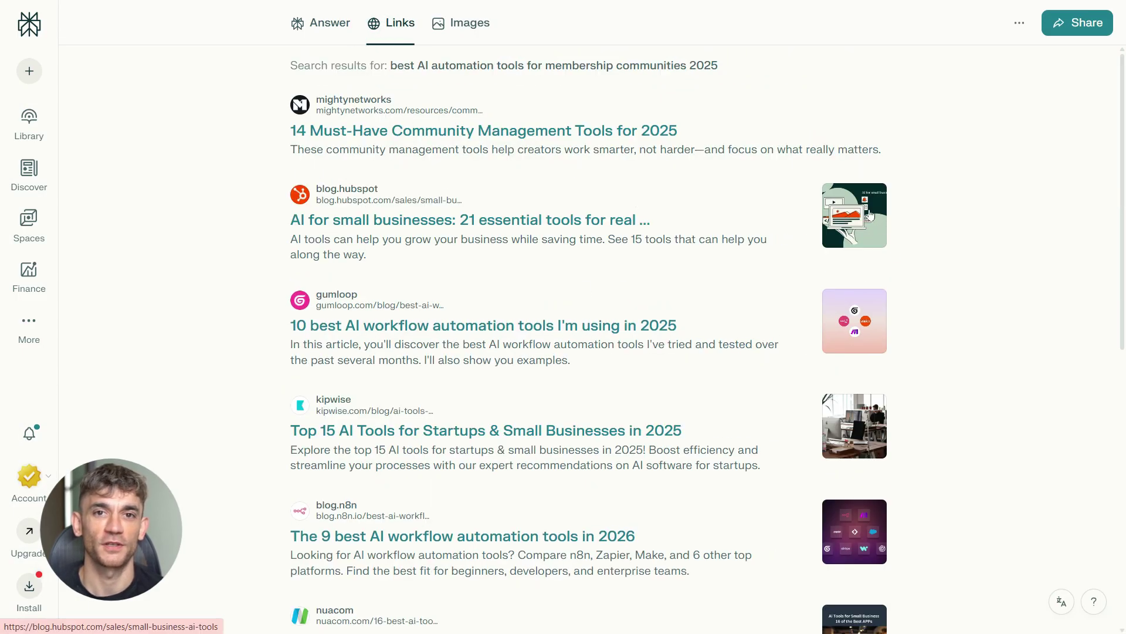
pyautogui.scroll(-9, 871, 215)
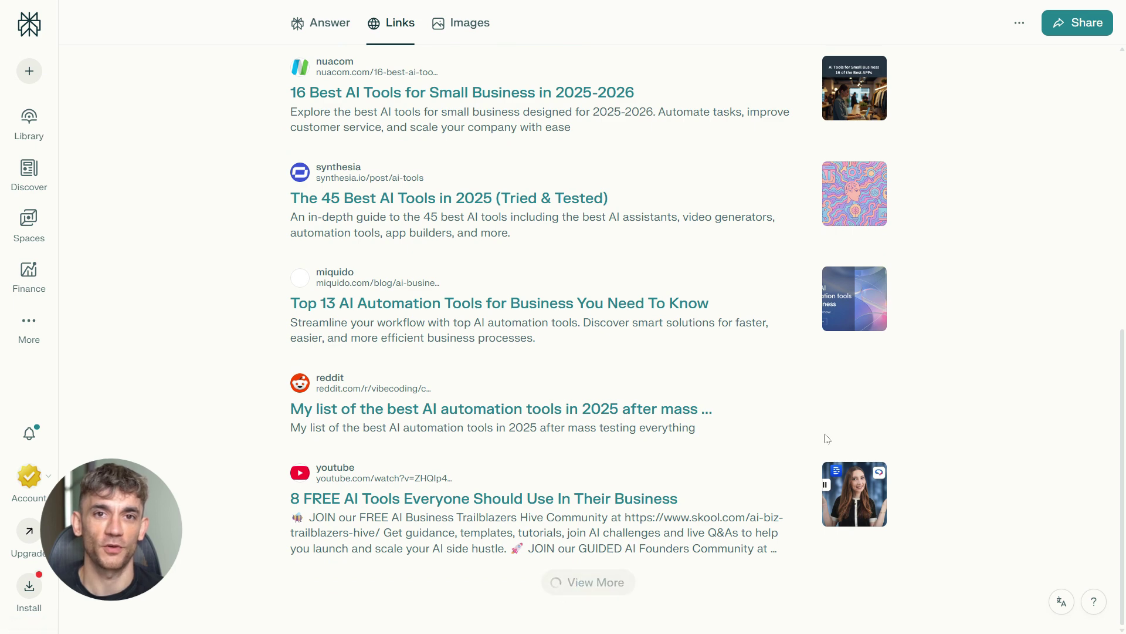
pyautogui.scroll(9, 1002, 409)
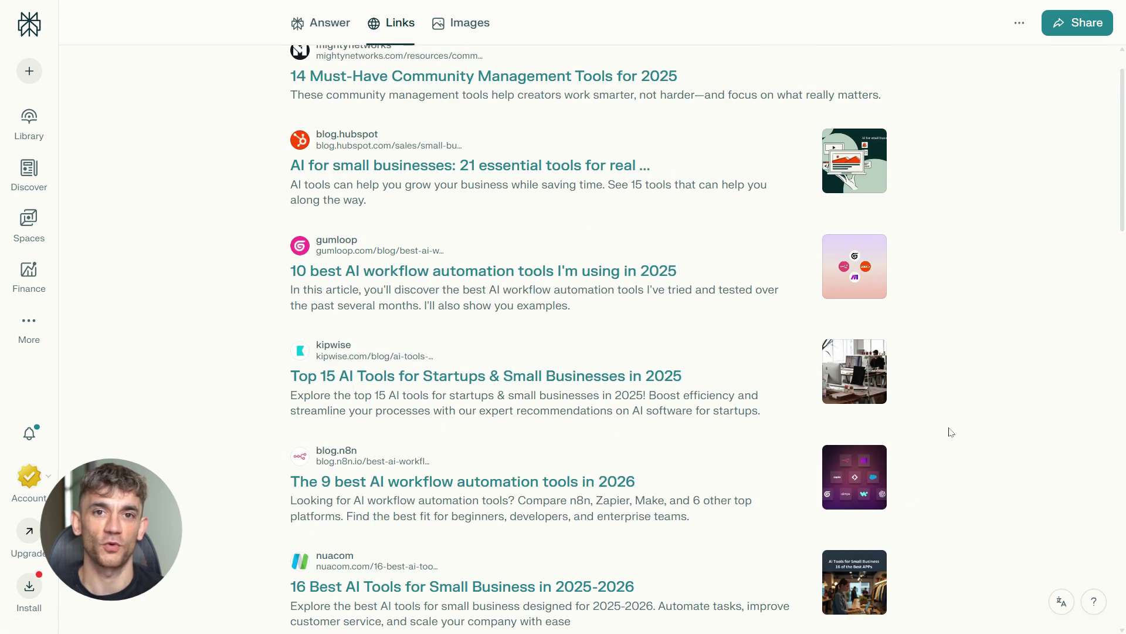
pyautogui.scroll(-4, 950, 430)
pyautogui.scroll(-18, 951, 433)
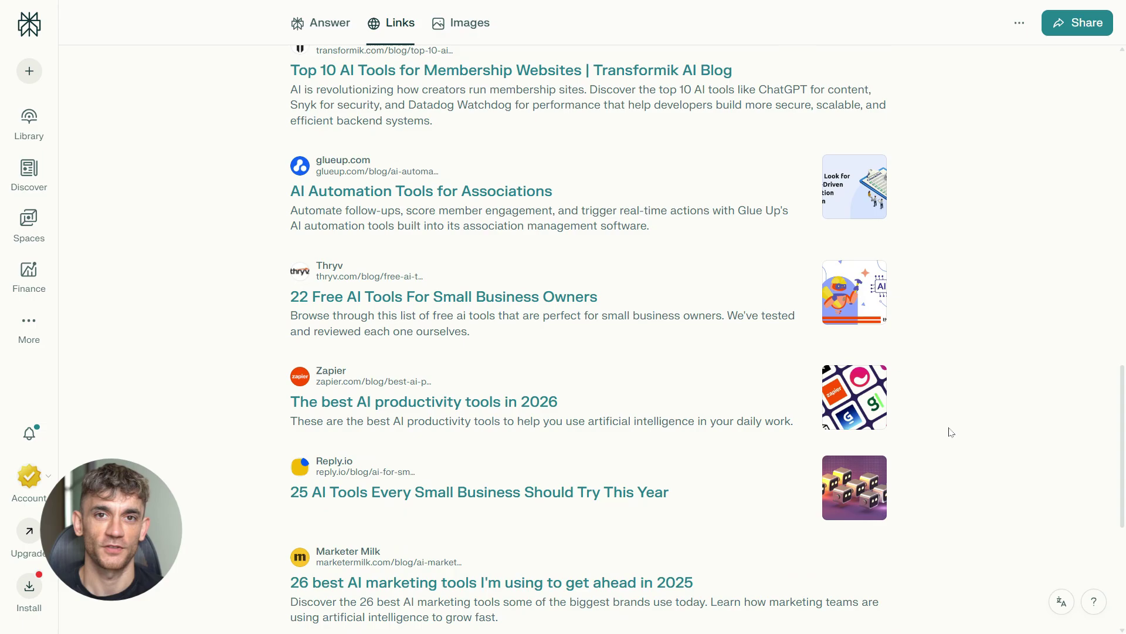
pyautogui.scroll(-2, 951, 432)
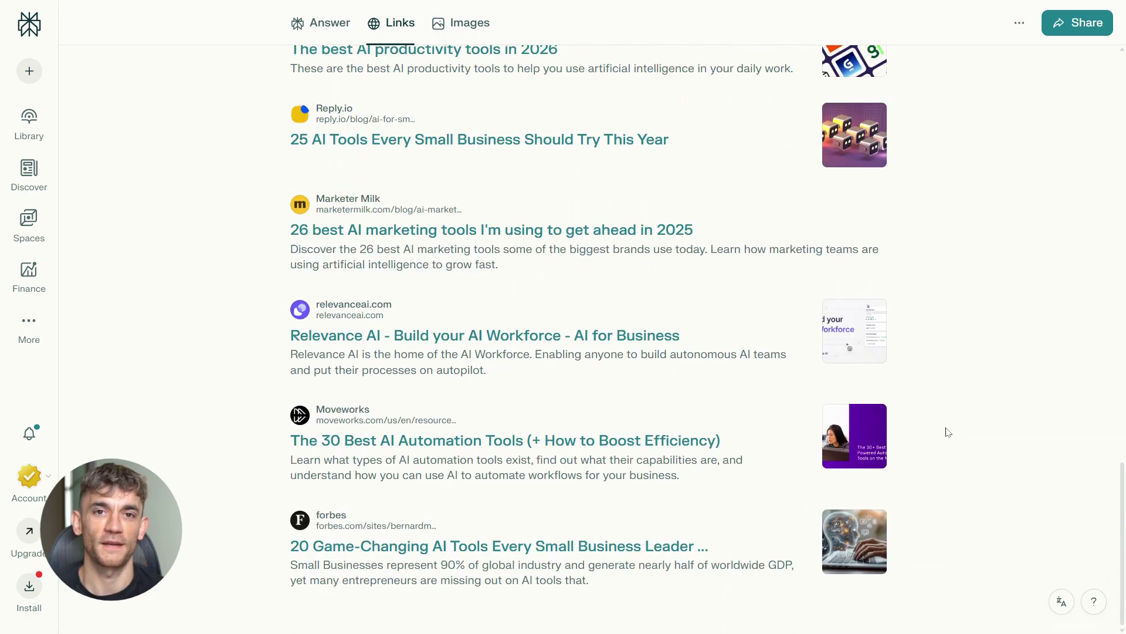
pyautogui.scroll(20, 731, 408)
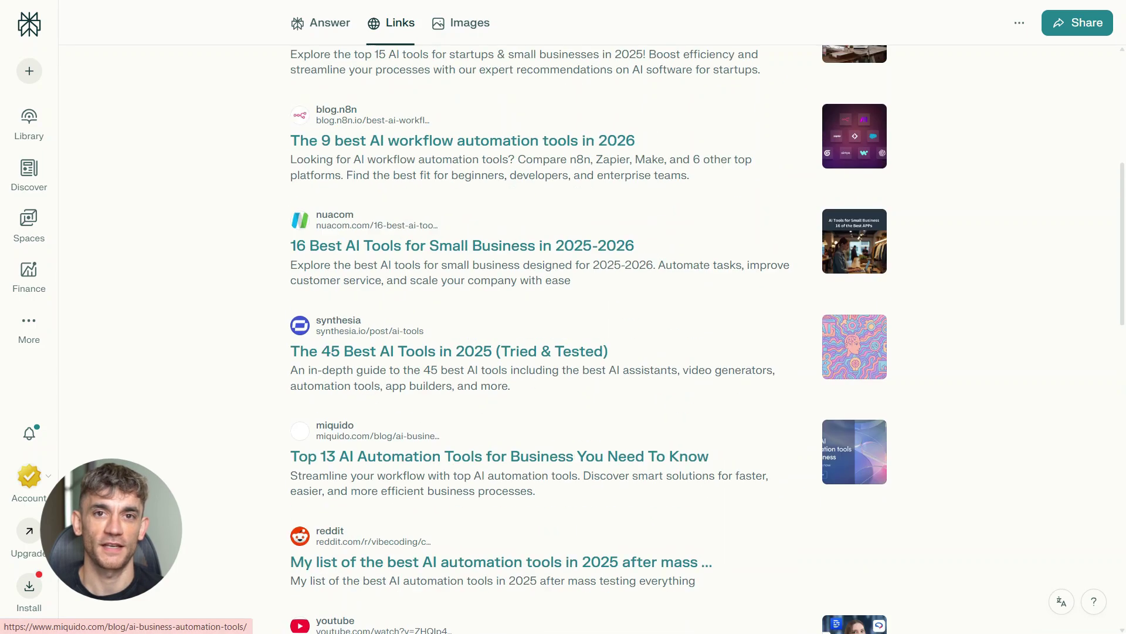
# Return to the written answer and expand its search steps and reviewed sources.
pyautogui.click(301, 35)
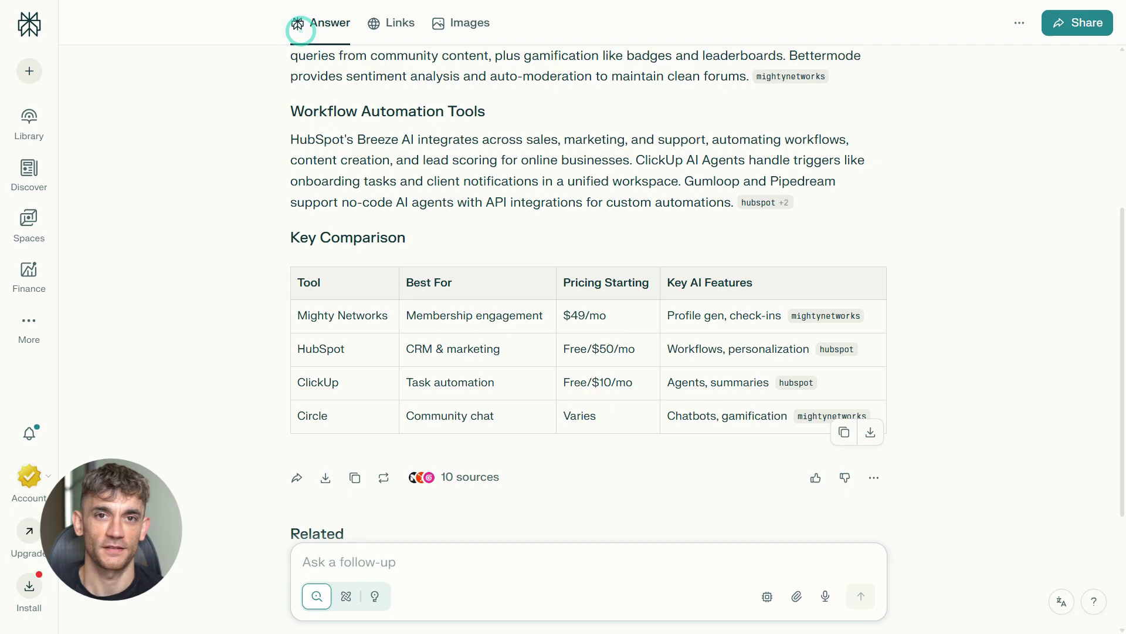
pyautogui.scroll(5, 503, 432)
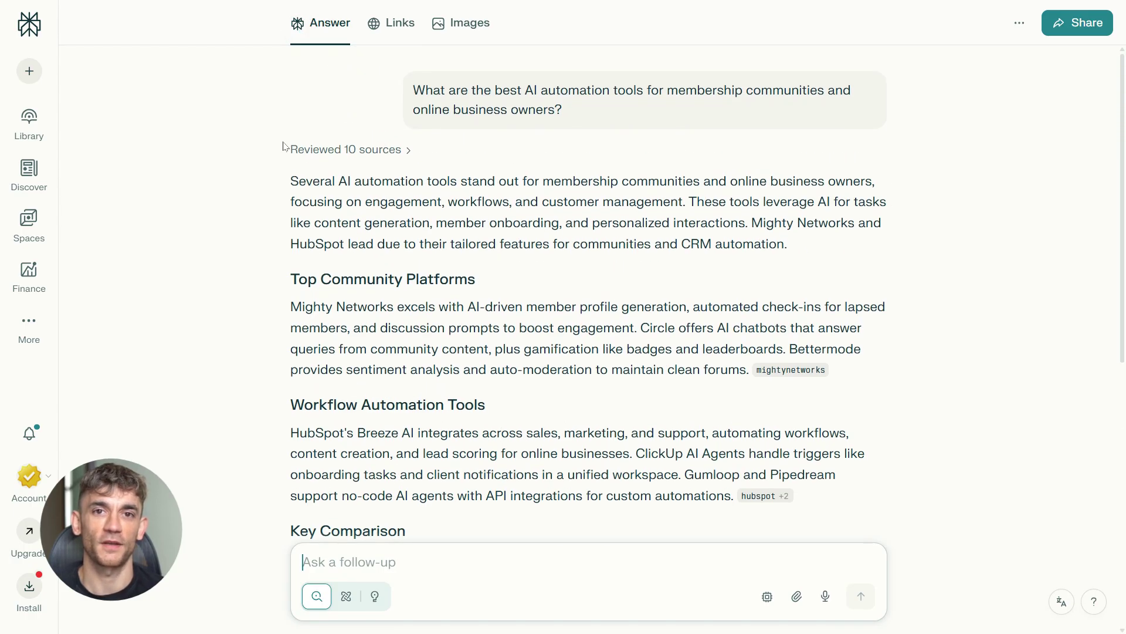
pyautogui.click(303, 152)
pyautogui.scroll(-5, 618, 352)
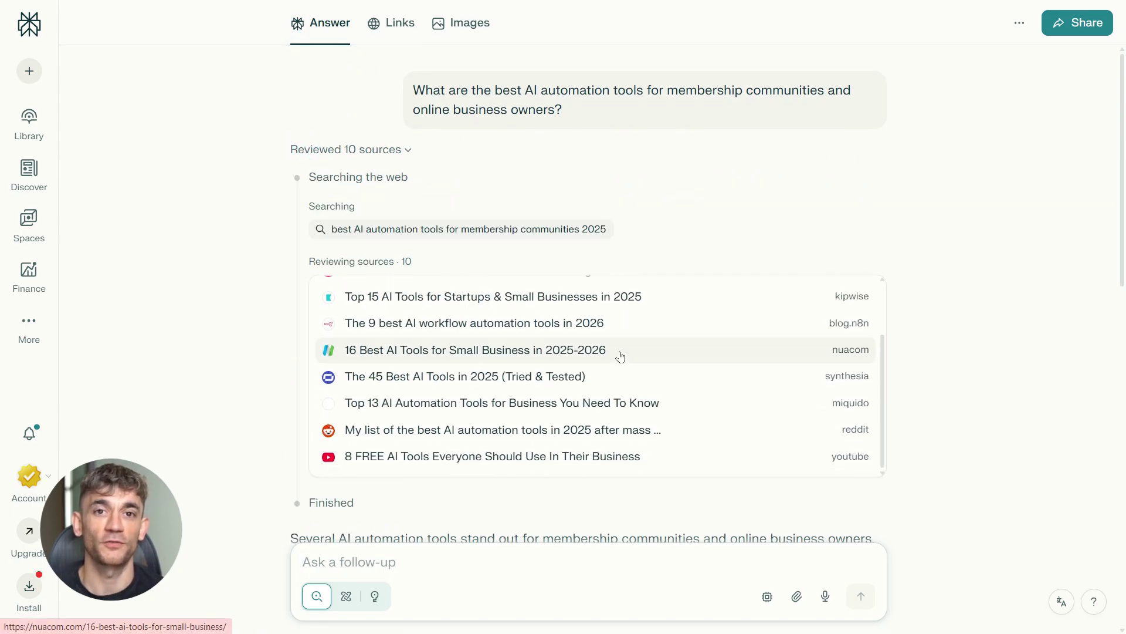
pyautogui.scroll(1, 621, 373)
pyautogui.scroll(-11, 621, 373)
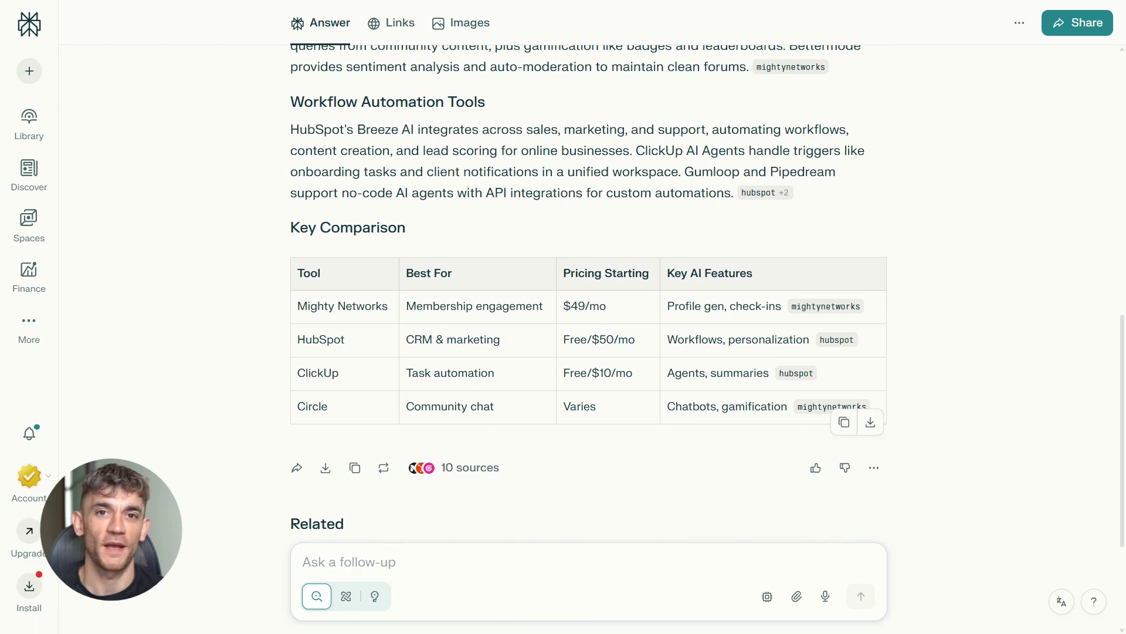
pyautogui.scroll(-3, 588, 293)
# Submit the question on the top 5 benefits of AI automation for membership site owners.
pyautogui.scroll(4, 589, 294)
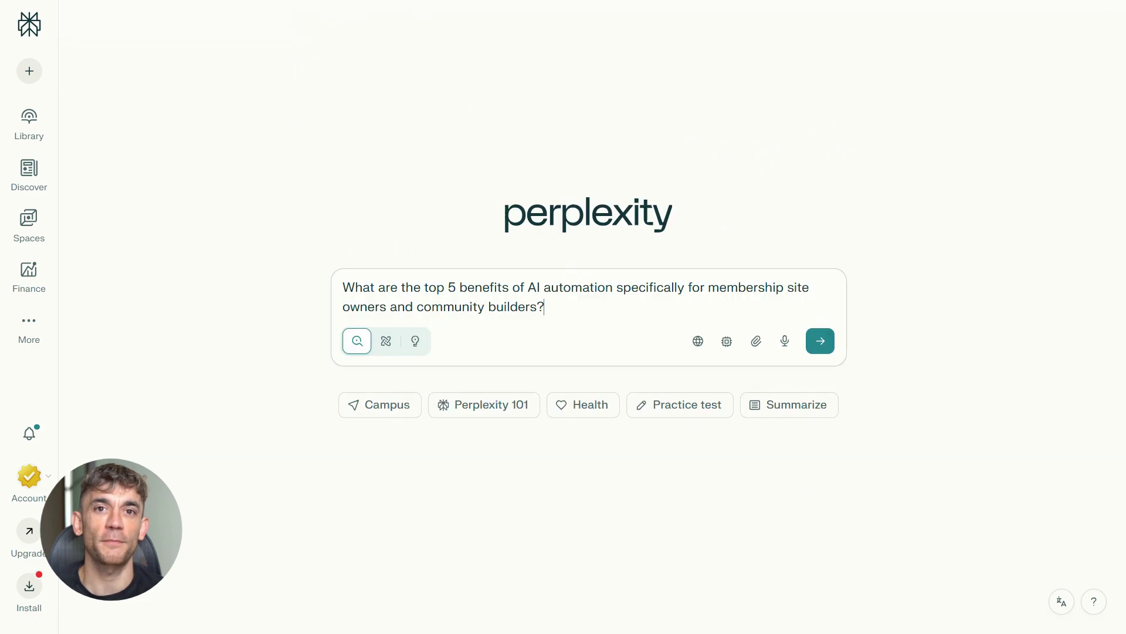
pyautogui.click(821, 341)
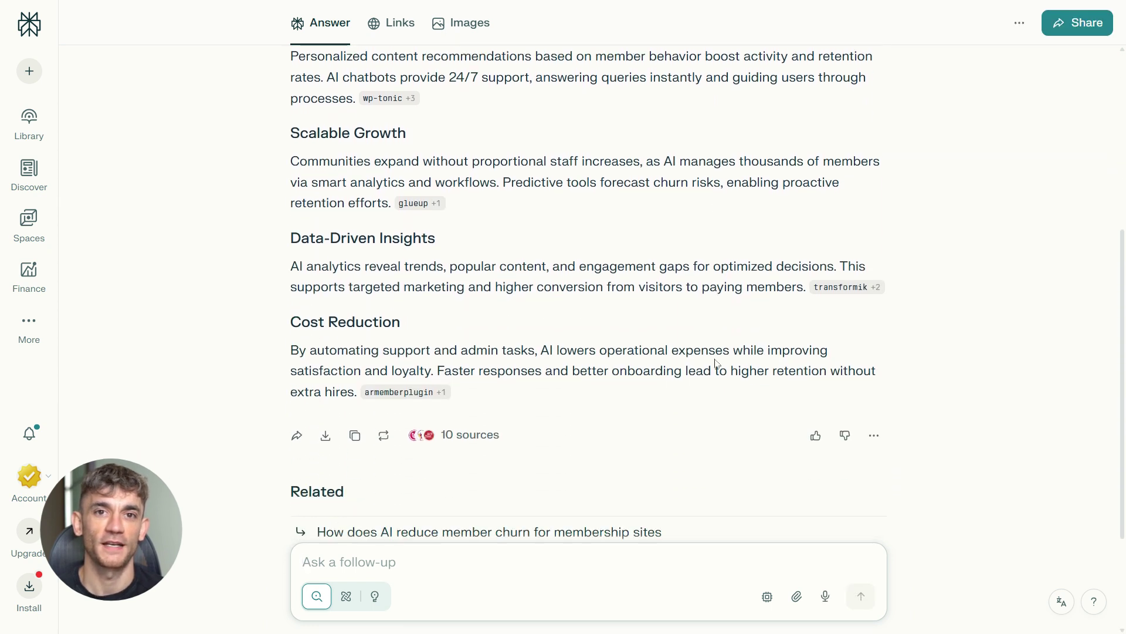
pyautogui.scroll(4, 698, 338)
pyautogui.scroll(-7, 681, 353)
# Send a follow-up asking for 3 real case studies and read the answer.
pyautogui.write('Find 3 real case studies of membership communities or online educators who successfully implemented AI automation and grew their business.')
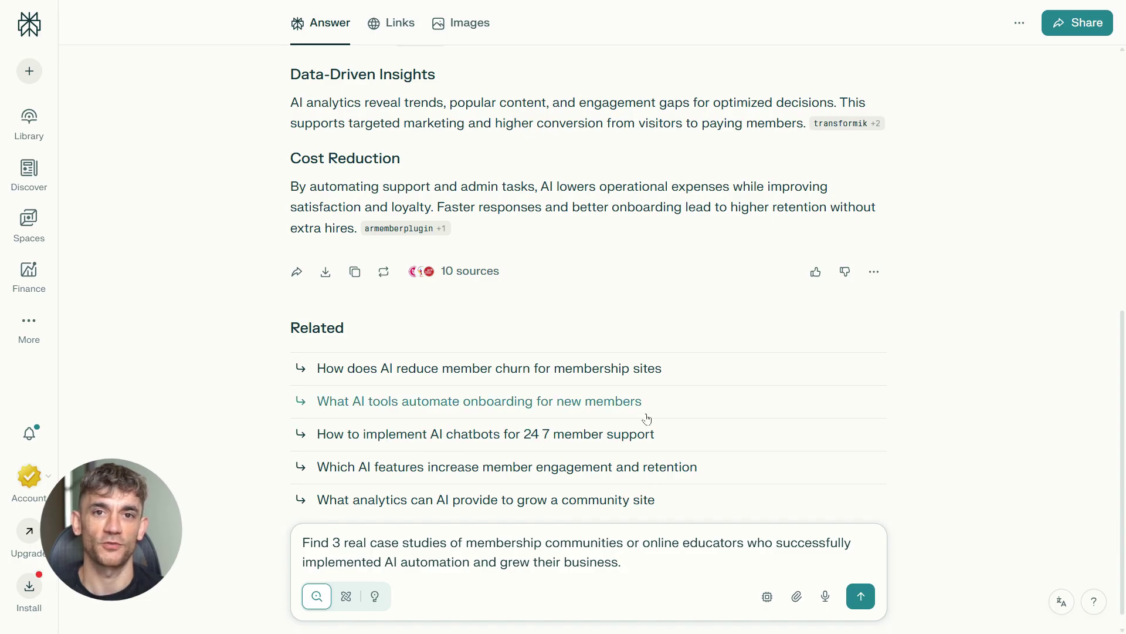
pyautogui.scroll(-1, 647, 418)
pyautogui.click(862, 596)
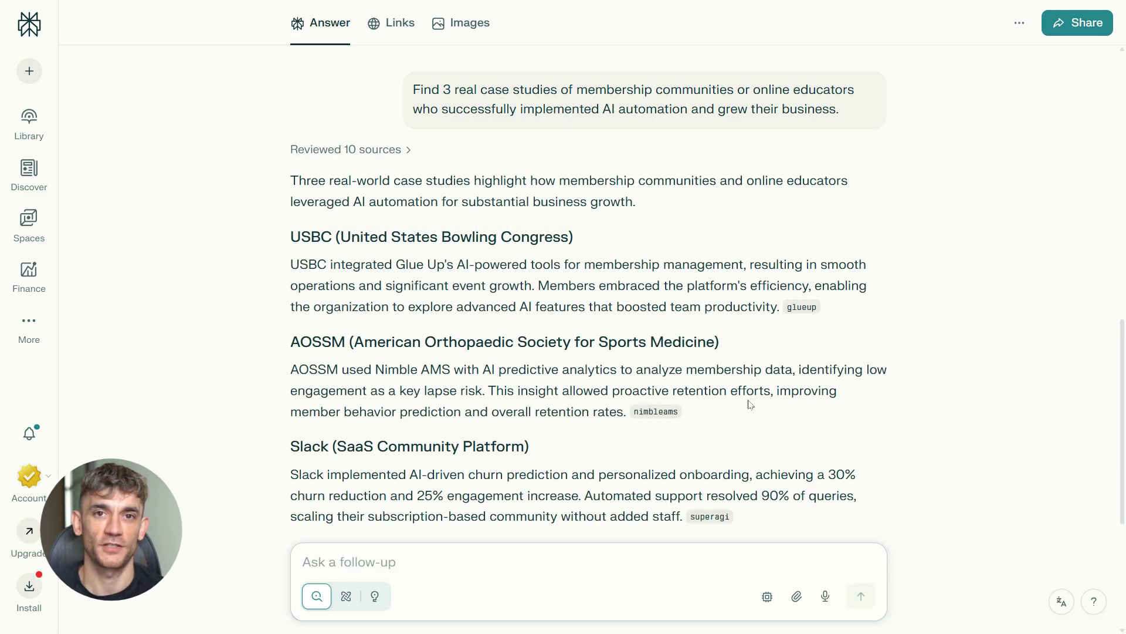
pyautogui.scroll(-5, 781, 382)
pyautogui.scroll(8, 842, 381)
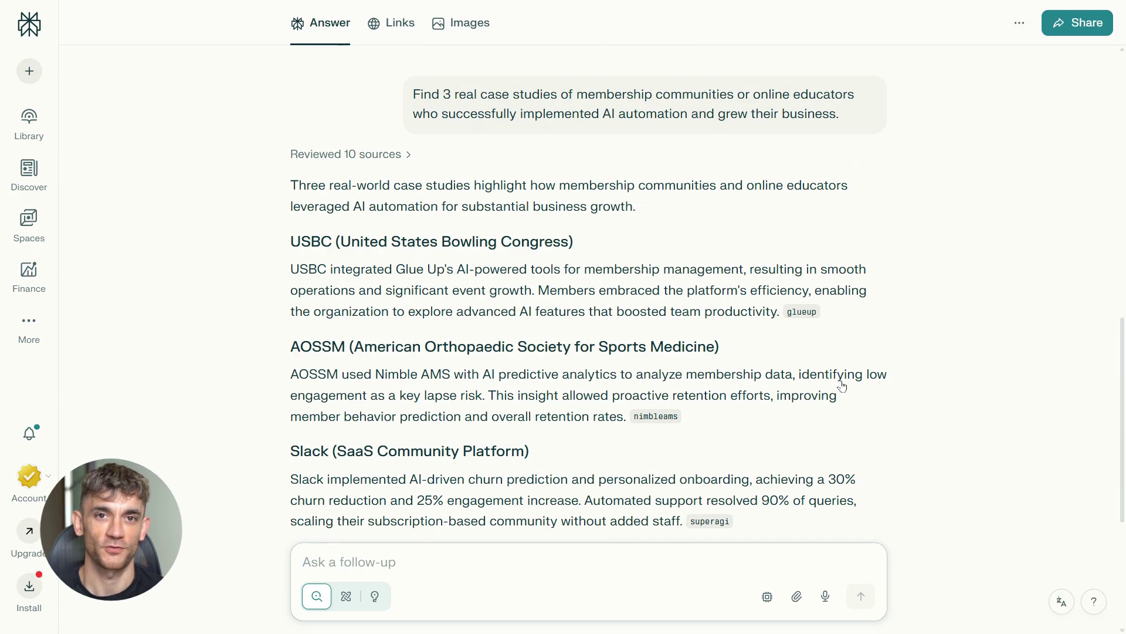
pyautogui.scroll(-3, 842, 386)
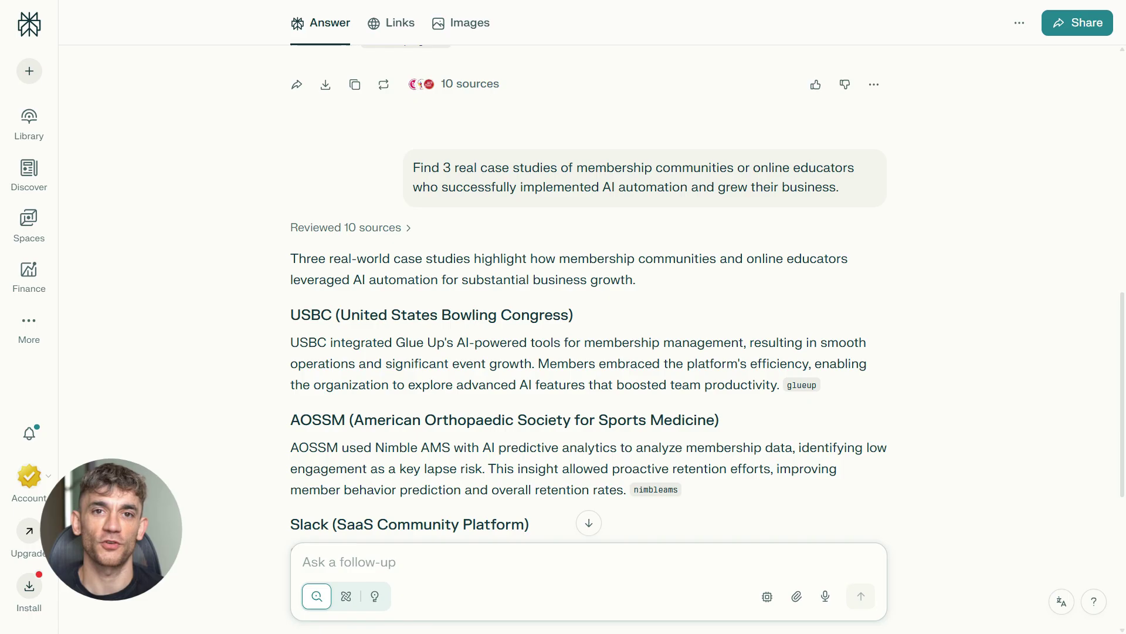
pyautogui.scroll(-2, 665, 339)
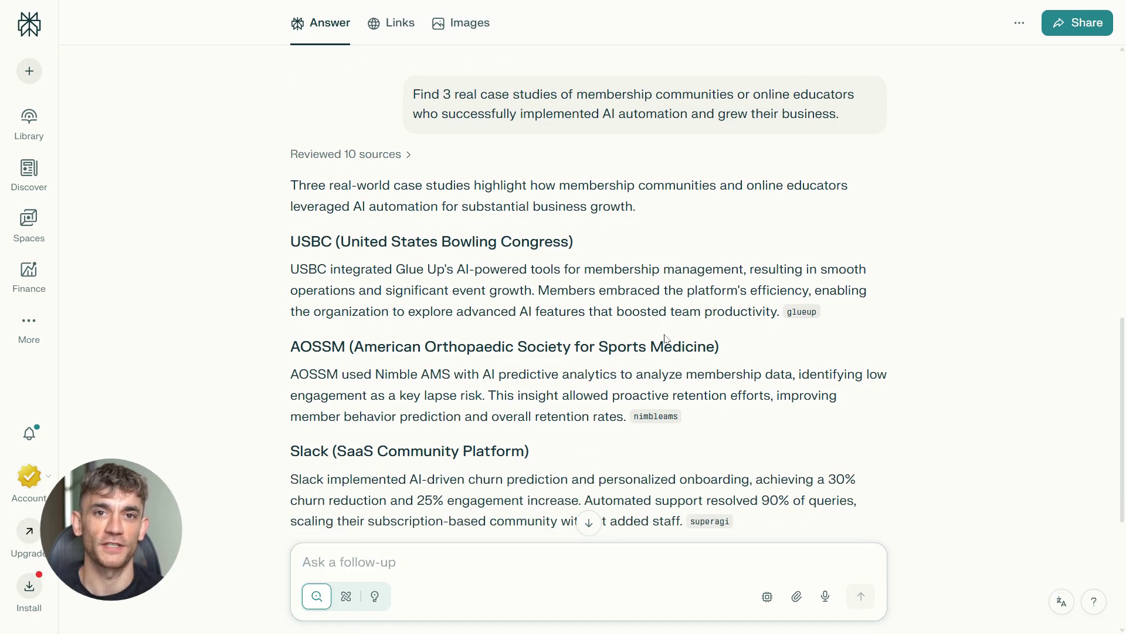
# Send a follow-up asking for 2025 AI adoption statistics.
pyautogui.scroll(-5, 665, 338)
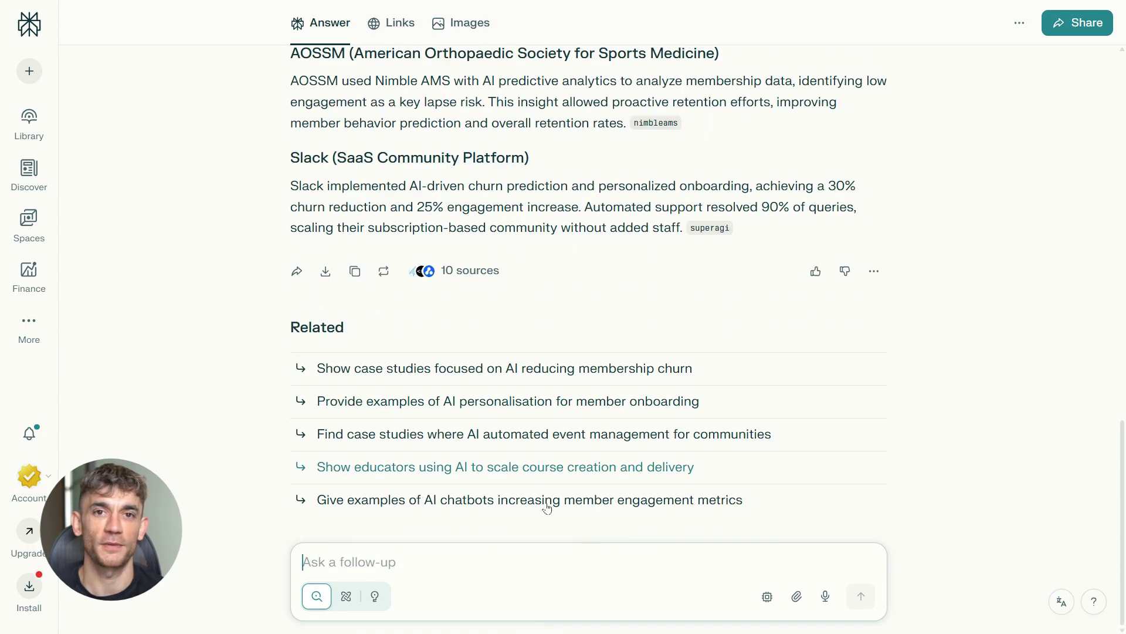
pyautogui.write('What are the latest statistics on AI adoption rates for online businesses and membership communities in 2025?')
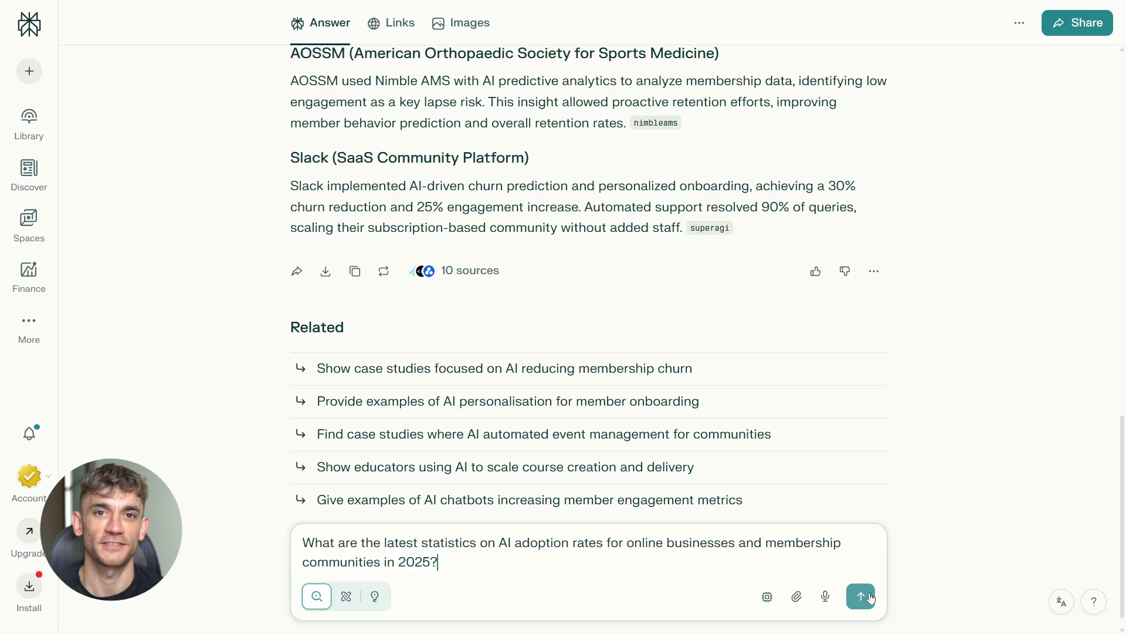
pyautogui.click(869, 597)
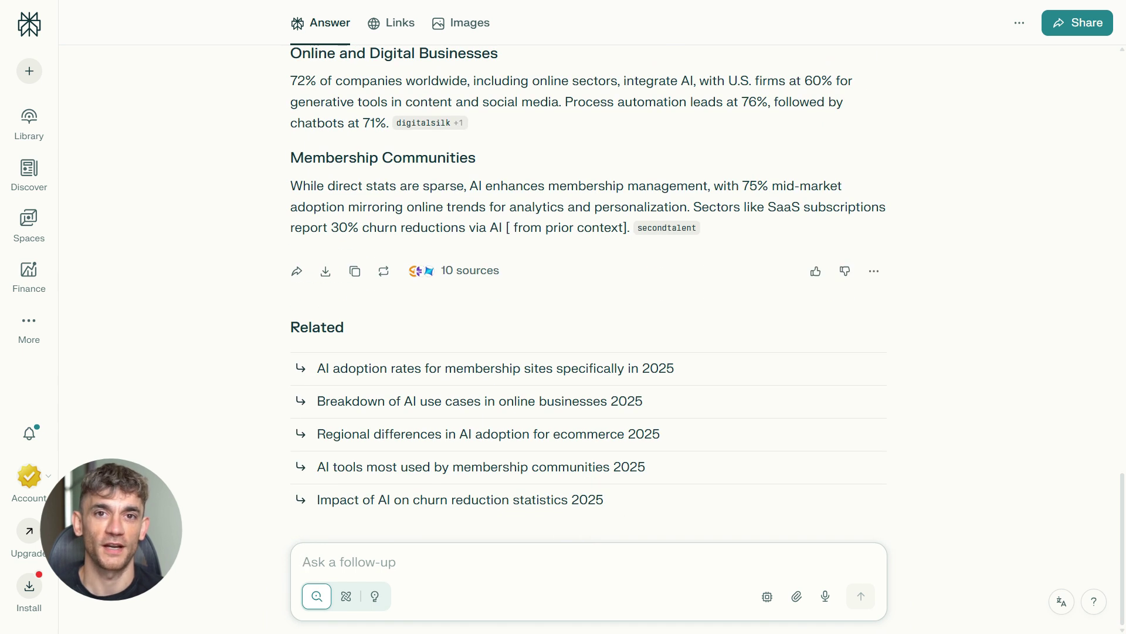
# Send a follow-up on membership site owners' most common concerns about AI automation.
pyautogui.write('What are the most common questions and concerns that membership site owners have about implementing AI automation in their business?')
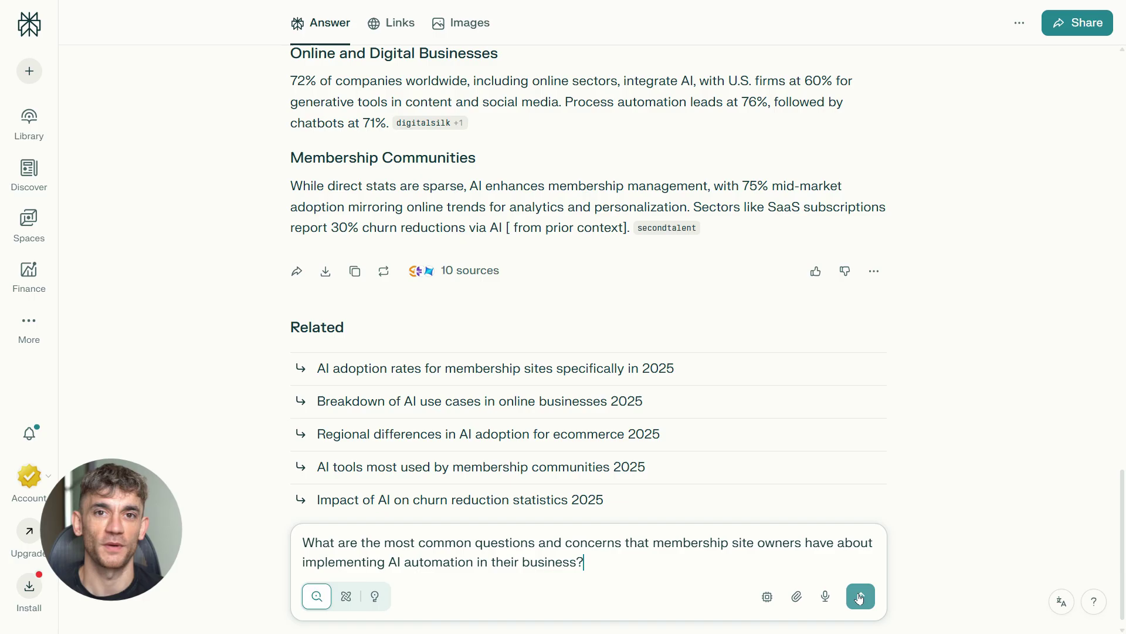
pyautogui.click(860, 598)
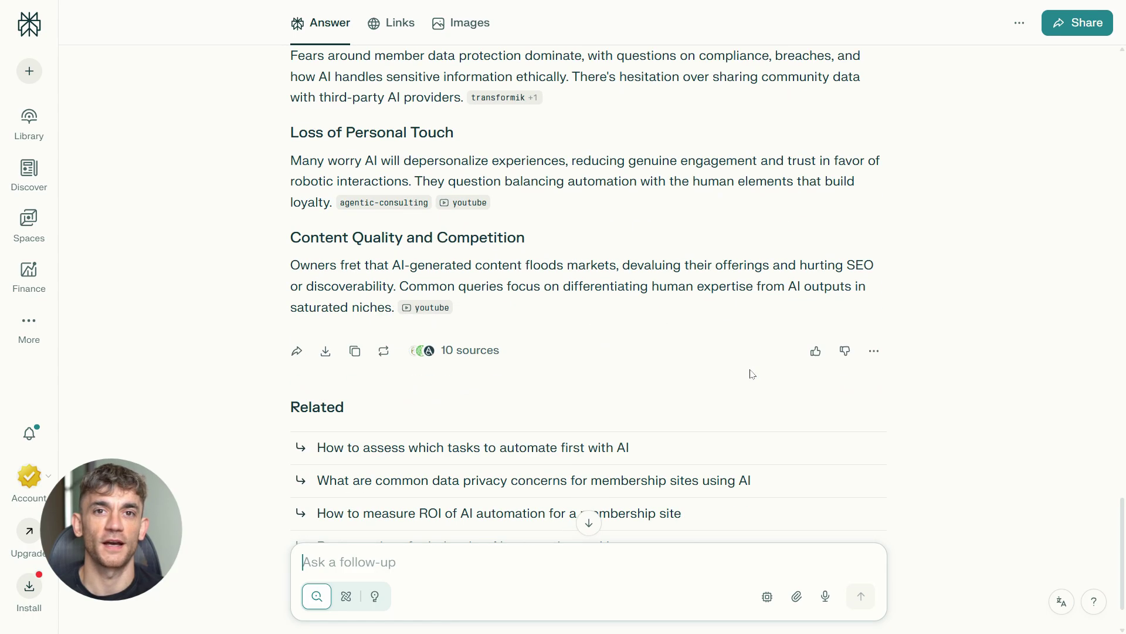
pyautogui.scroll(9, 753, 374)
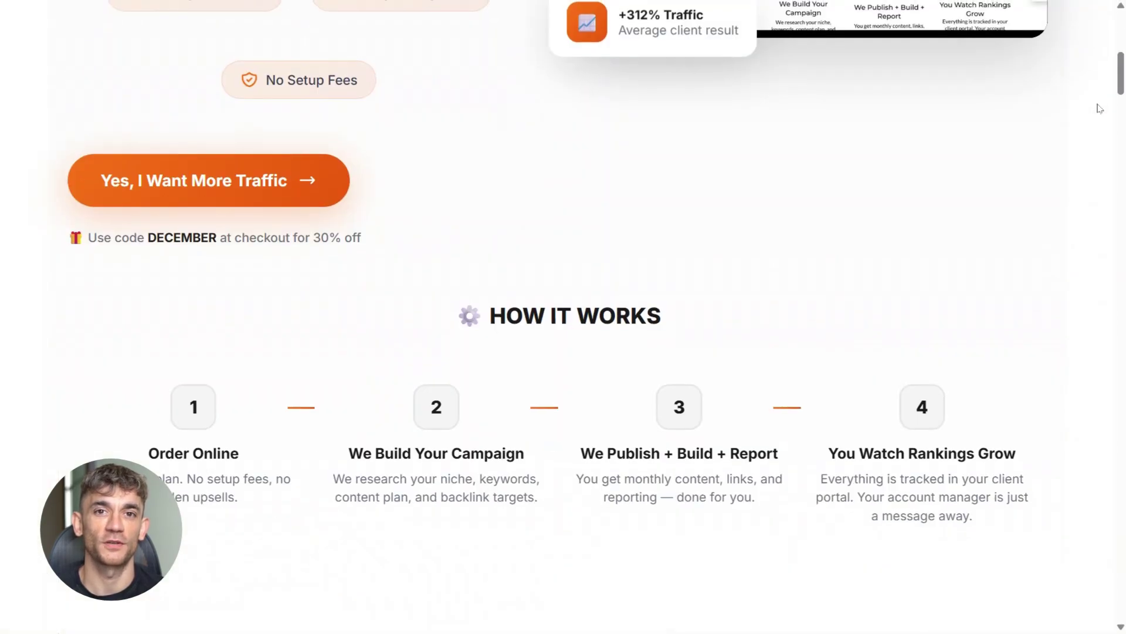
pyautogui.scroll(-13, 1099, 109)
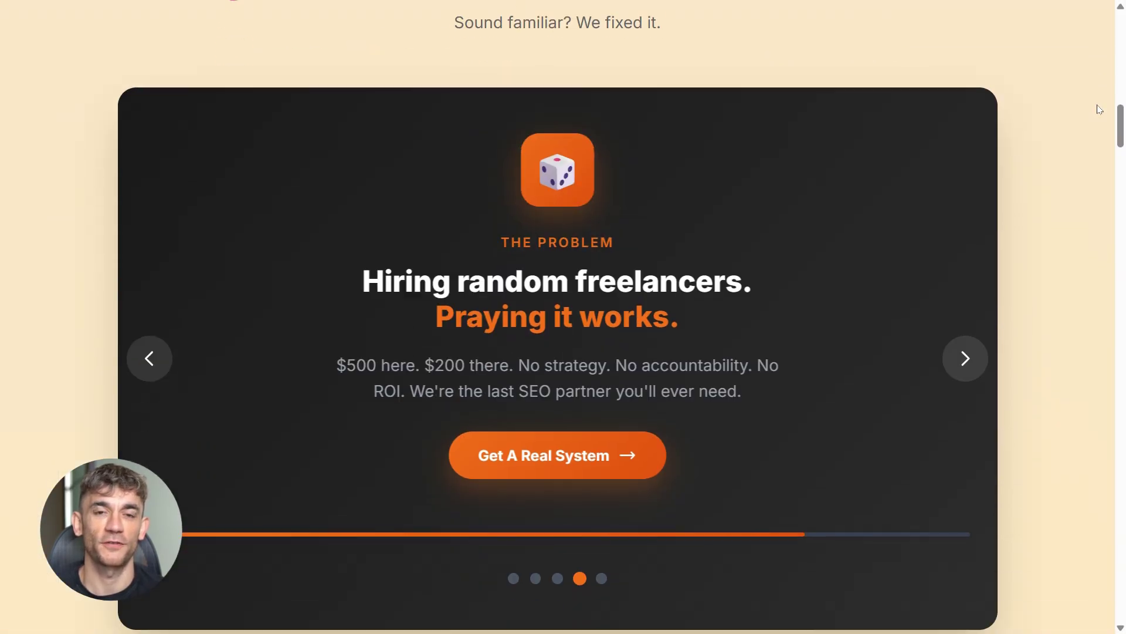
pyautogui.click(535, 533)
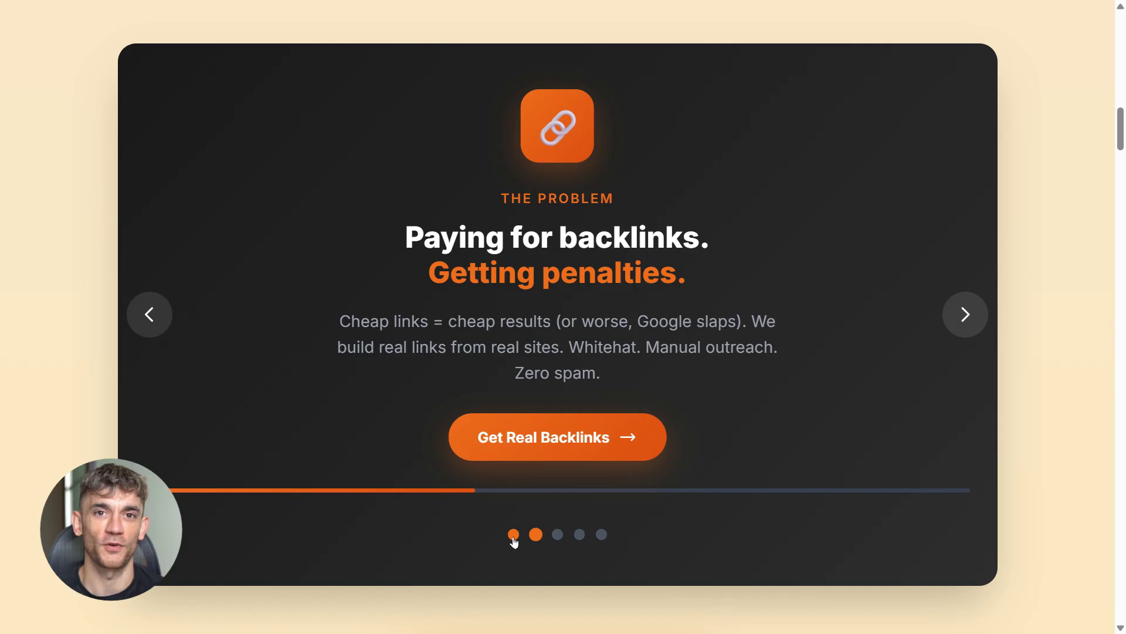
pyautogui.click(513, 534)
pyautogui.click(601, 534)
pyautogui.scroll(-18, 1058, 280)
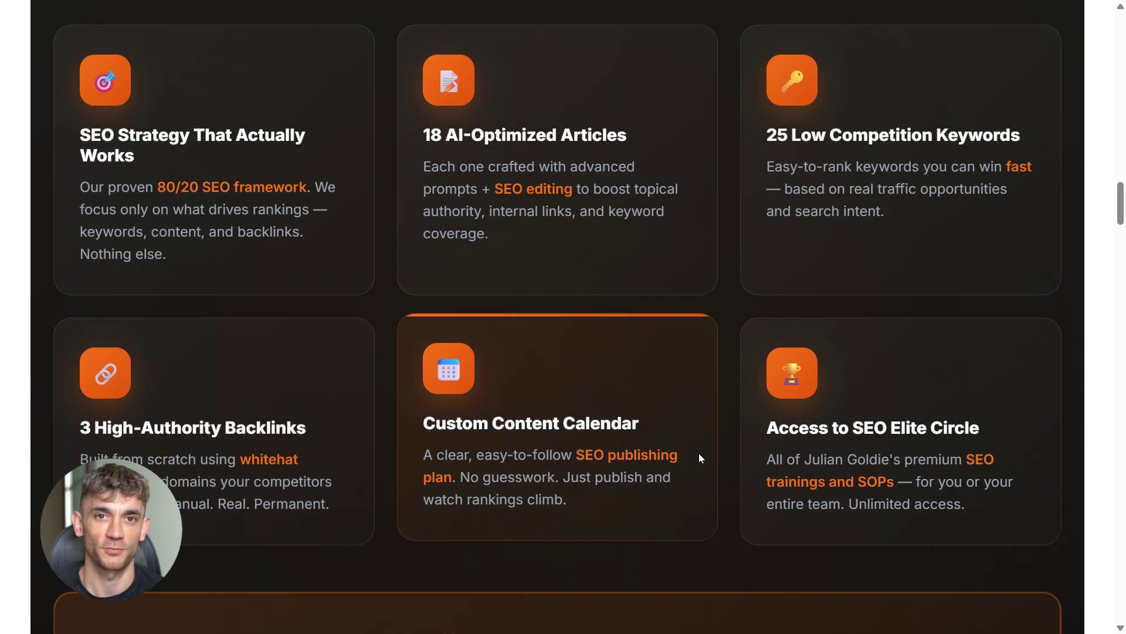
pyautogui.scroll(-5, 1093, 298)
pyautogui.scroll(-20, 1094, 297)
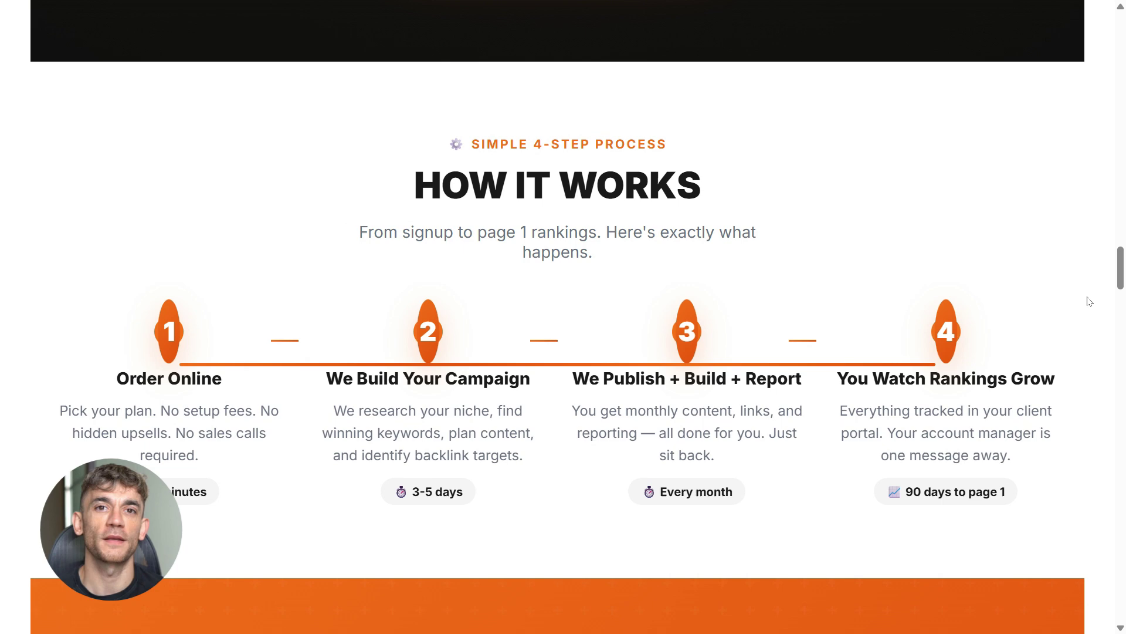
pyautogui.scroll(-17, 1088, 303)
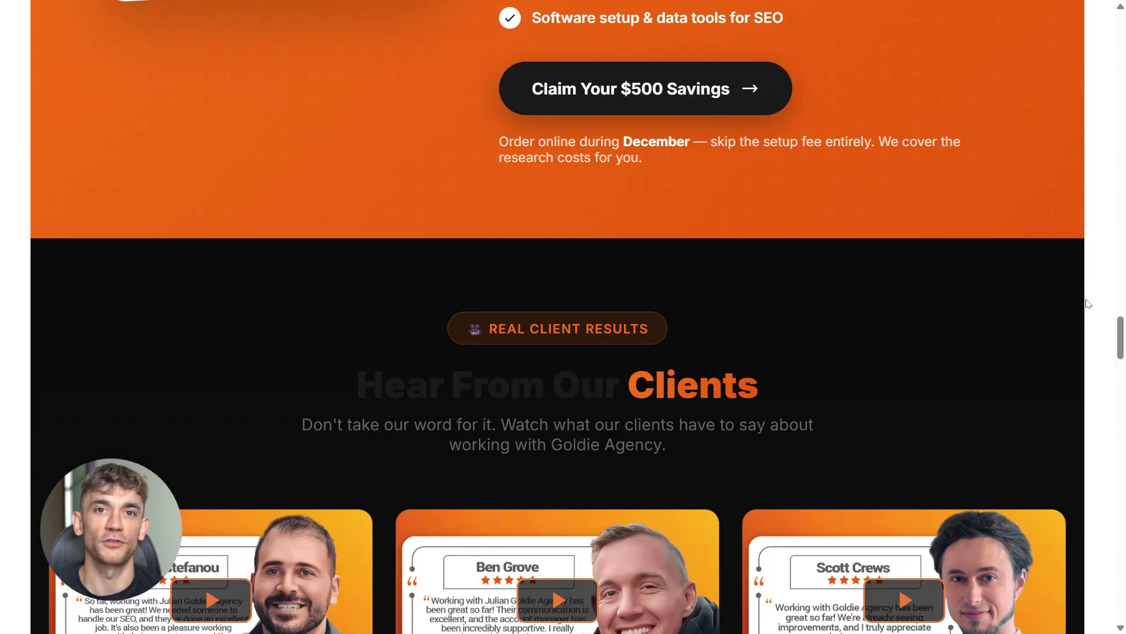
pyautogui.scroll(-18, 1089, 304)
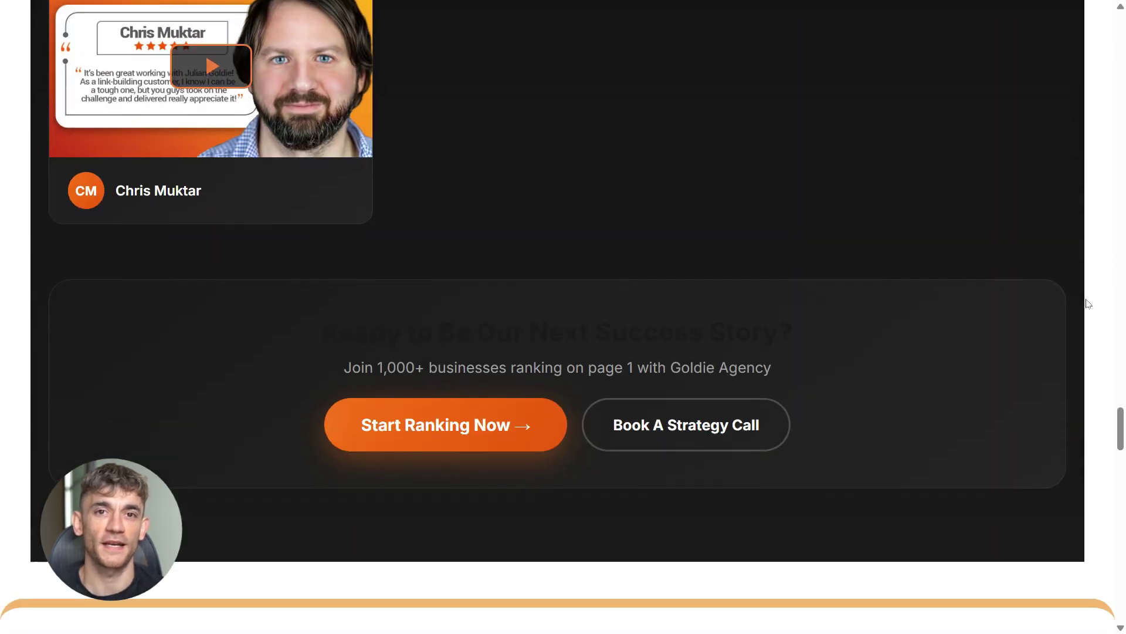
pyautogui.scroll(-16, 1089, 304)
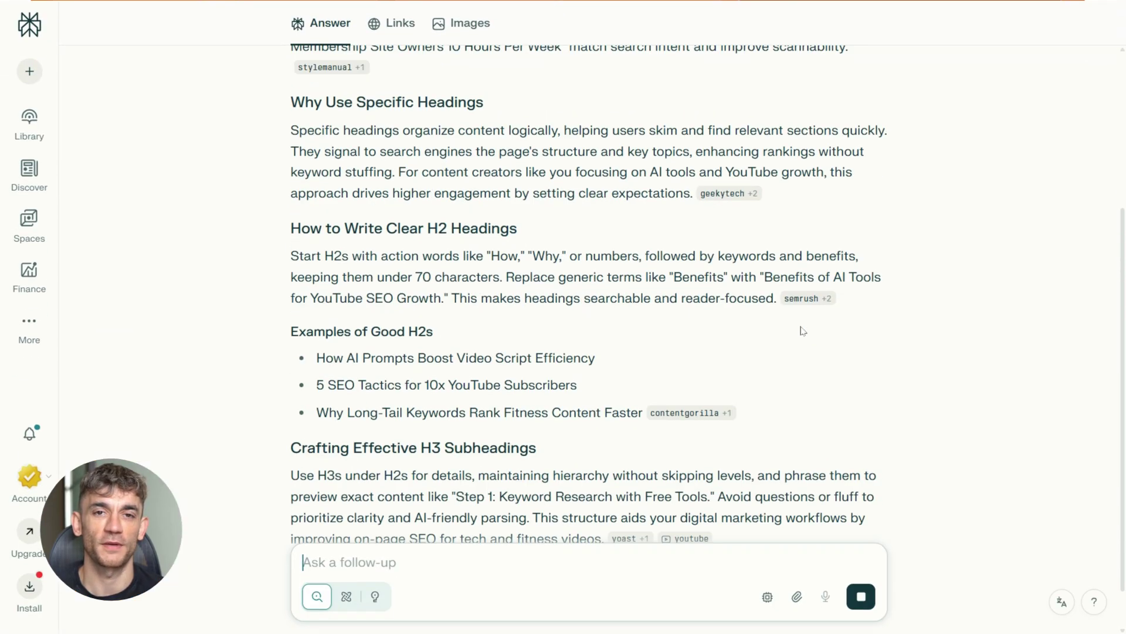
# Follow related questions on benefit-driven headings, adding urgency, testing urgency phrases, and subtle-urgency subject lines.
pyautogui.scroll(-3, 801, 329)
pyautogui.scroll(-3, 802, 331)
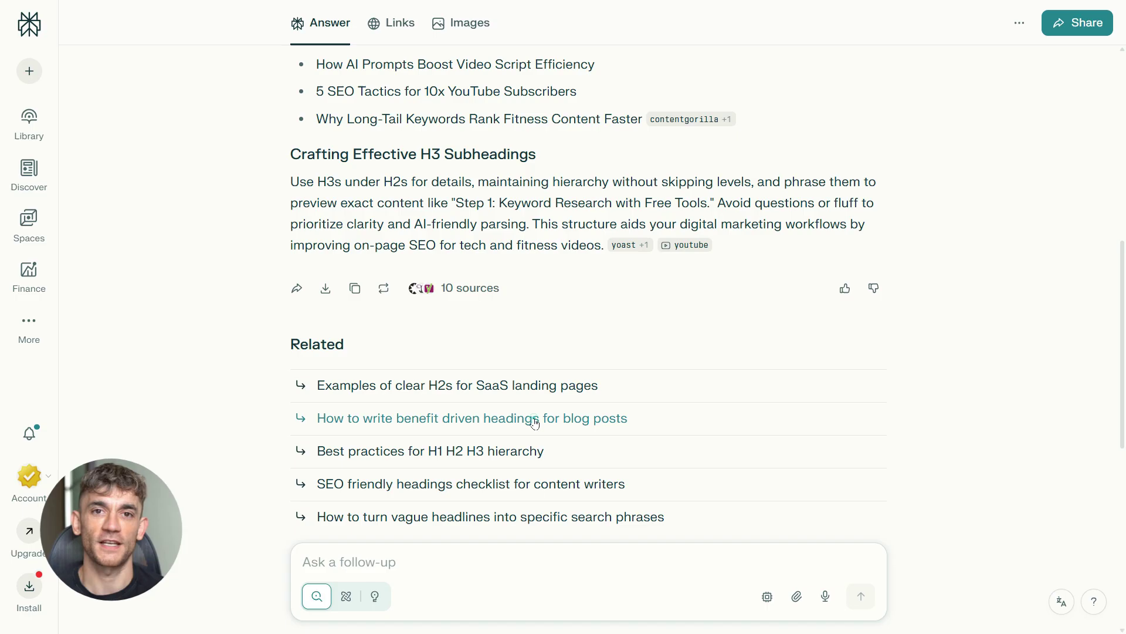
pyautogui.click(535, 419)
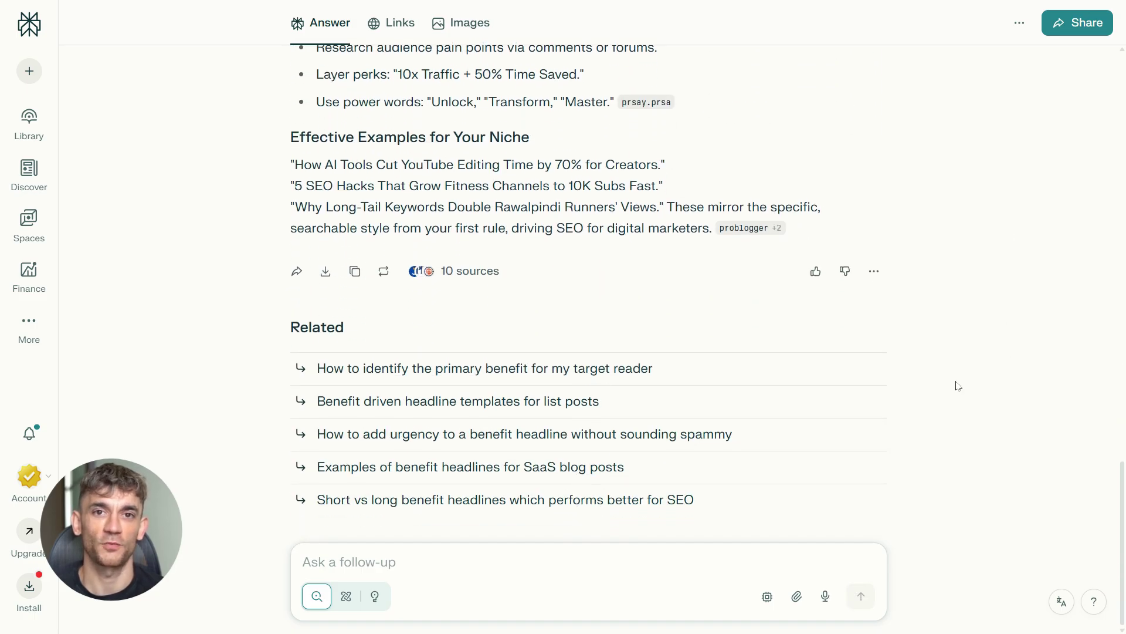
pyautogui.click(574, 438)
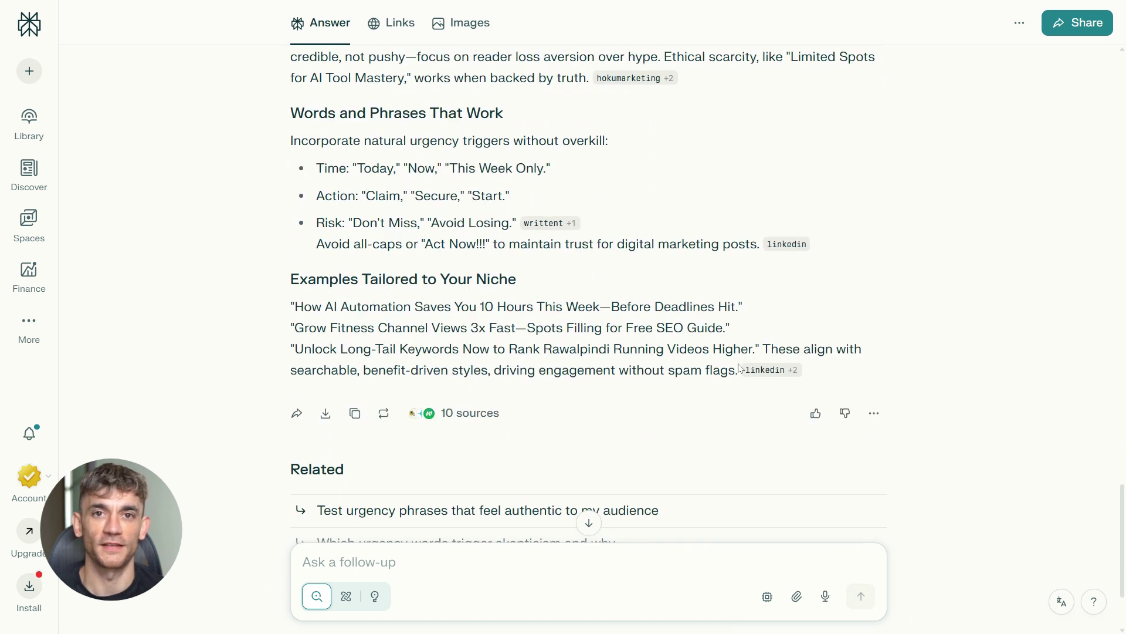
pyautogui.click(610, 376)
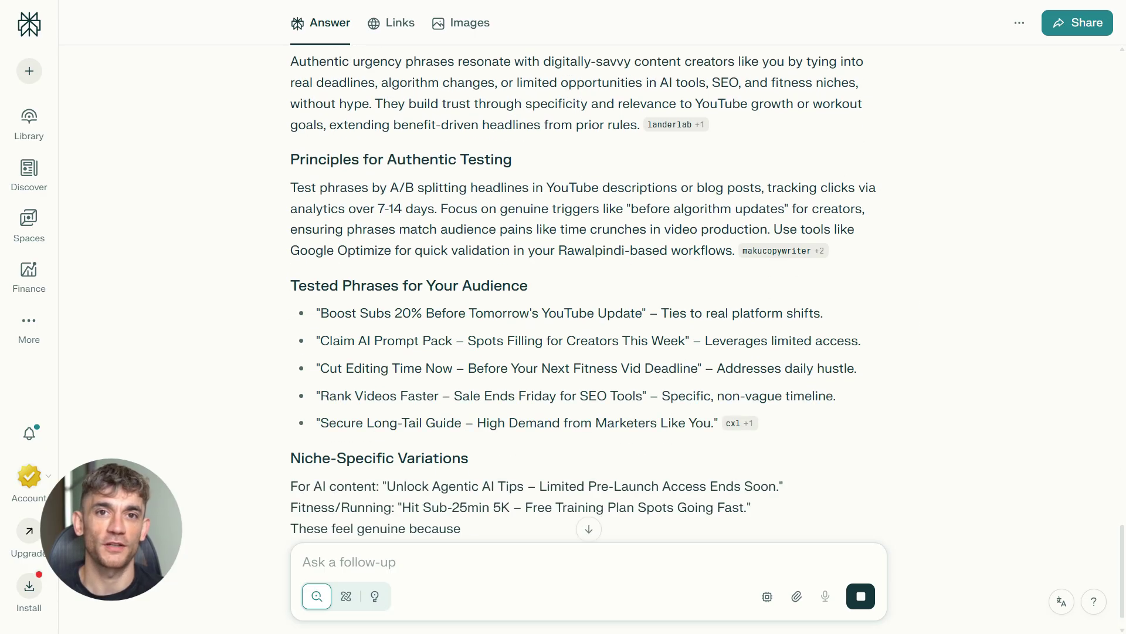
pyautogui.click(472, 474)
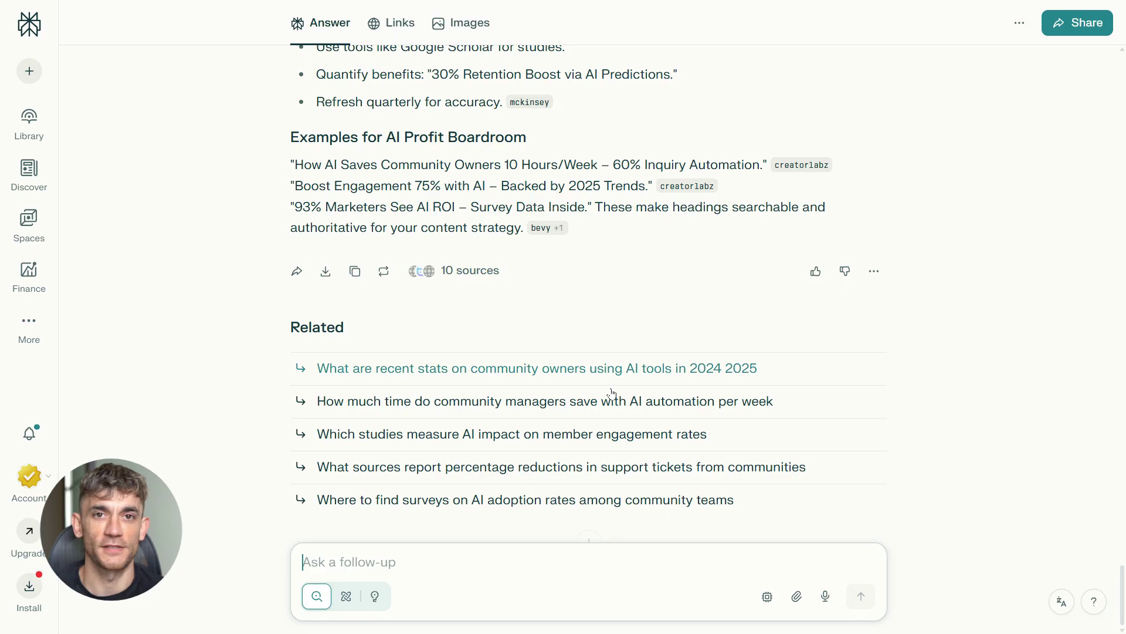
# Ask the related questions on recent community-owner AI stats and sources reporting support-ticket reductions.
pyautogui.click(550, 369)
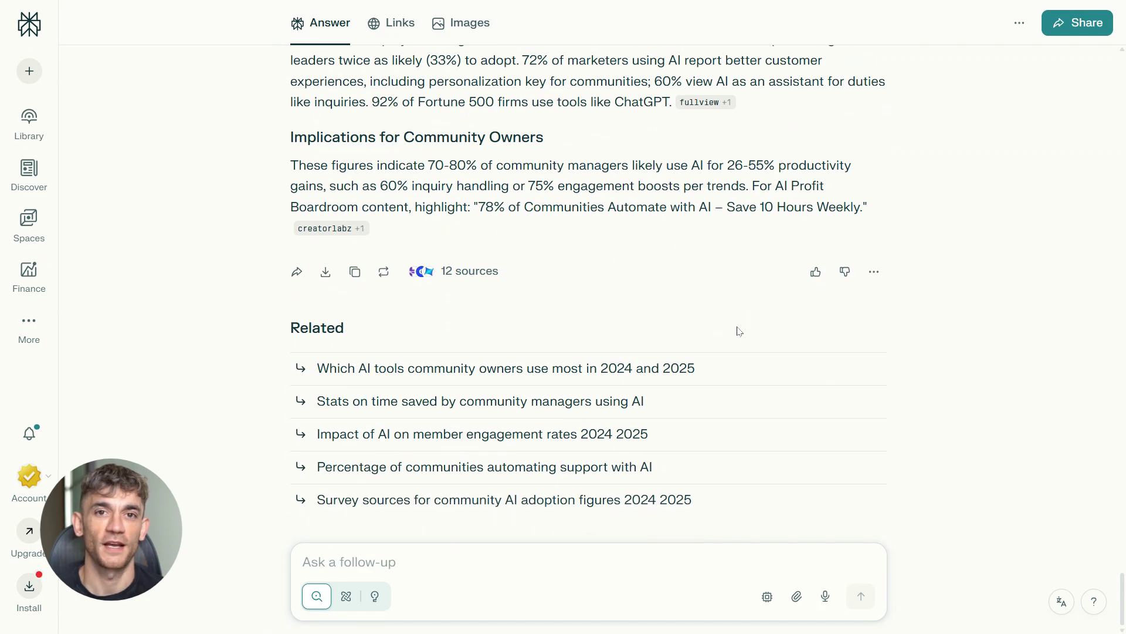
pyautogui.scroll(10, 683, 398)
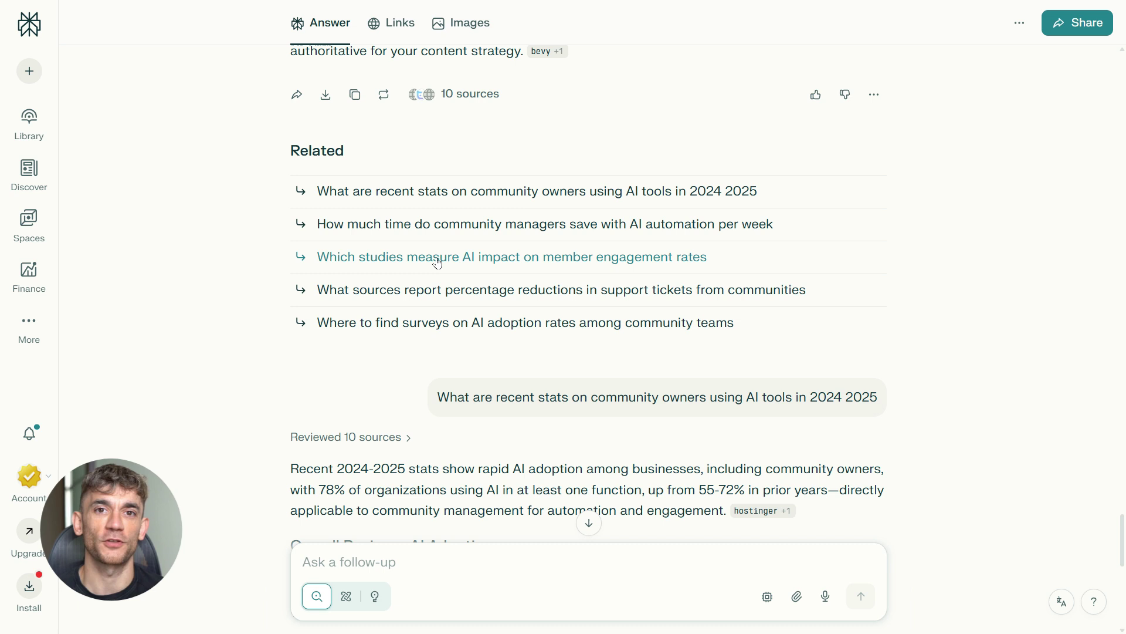
pyautogui.scroll(-1, 422, 282)
pyautogui.click(422, 276)
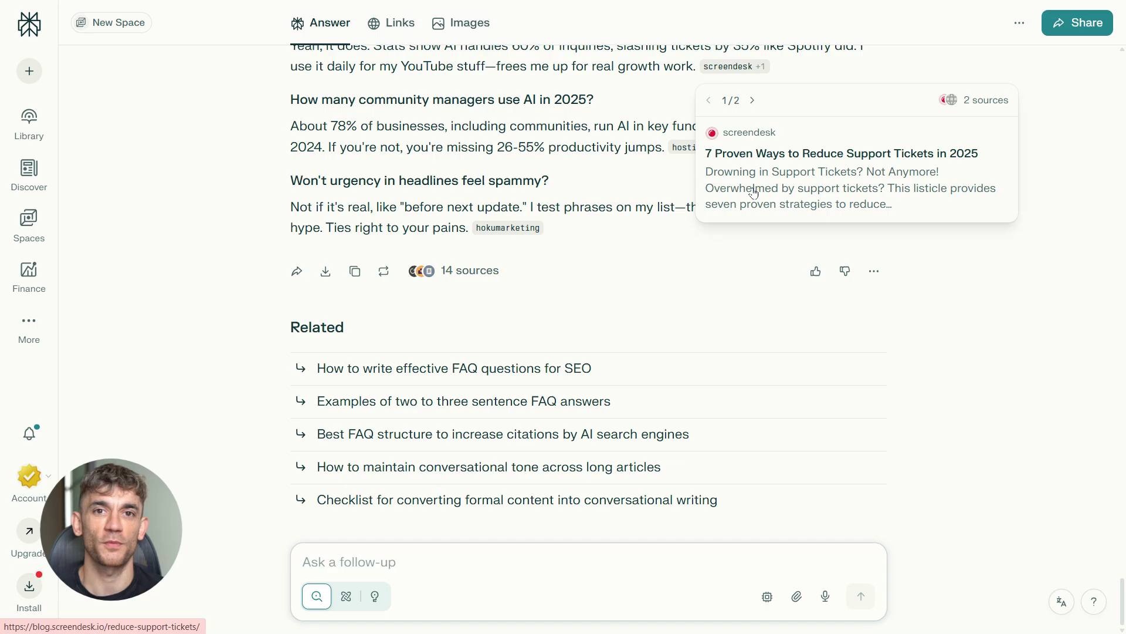
# Chain FAQ follow-ups on SEO, featured snippets, user intent and journey mapping, then go full screen.
pyautogui.click(568, 368)
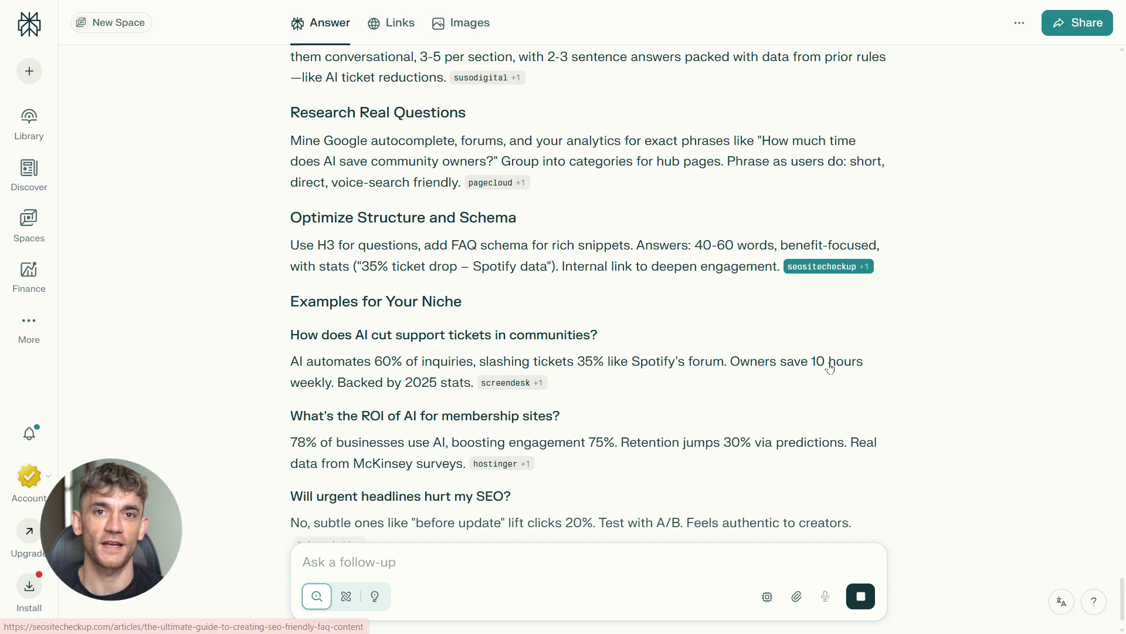
pyautogui.scroll(-5, 832, 367)
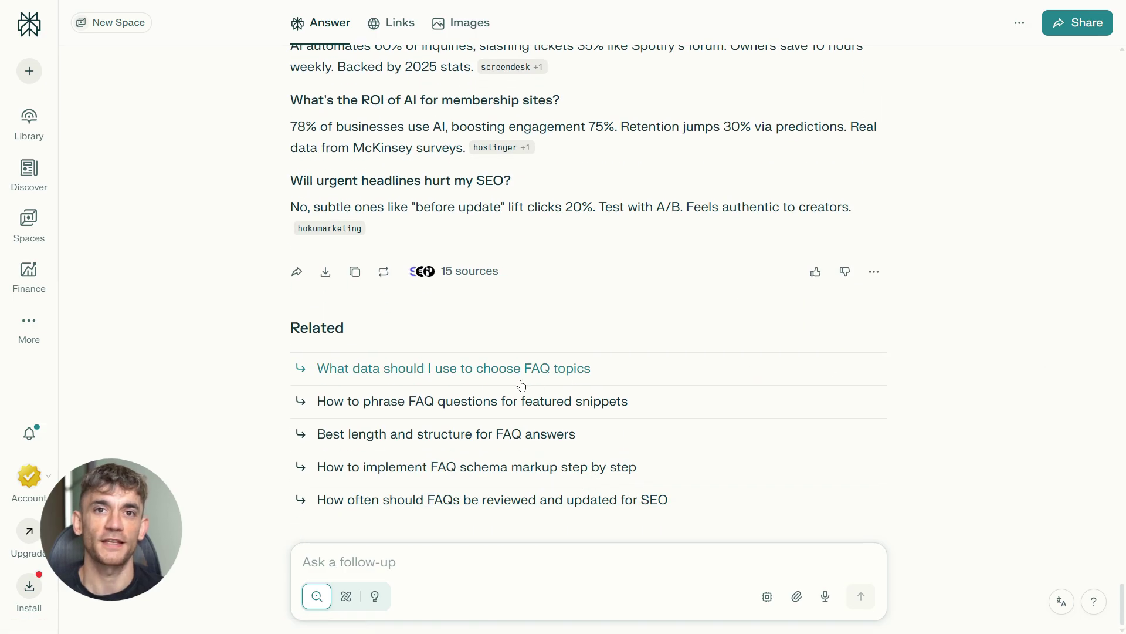
pyautogui.click(508, 405)
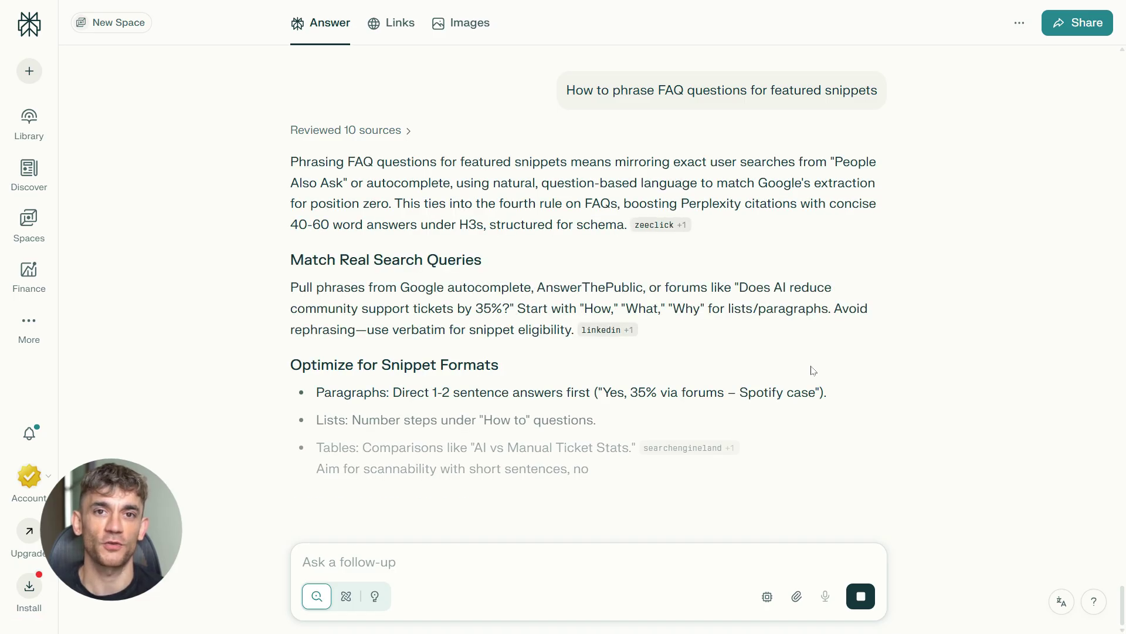
pyautogui.scroll(-3, 813, 370)
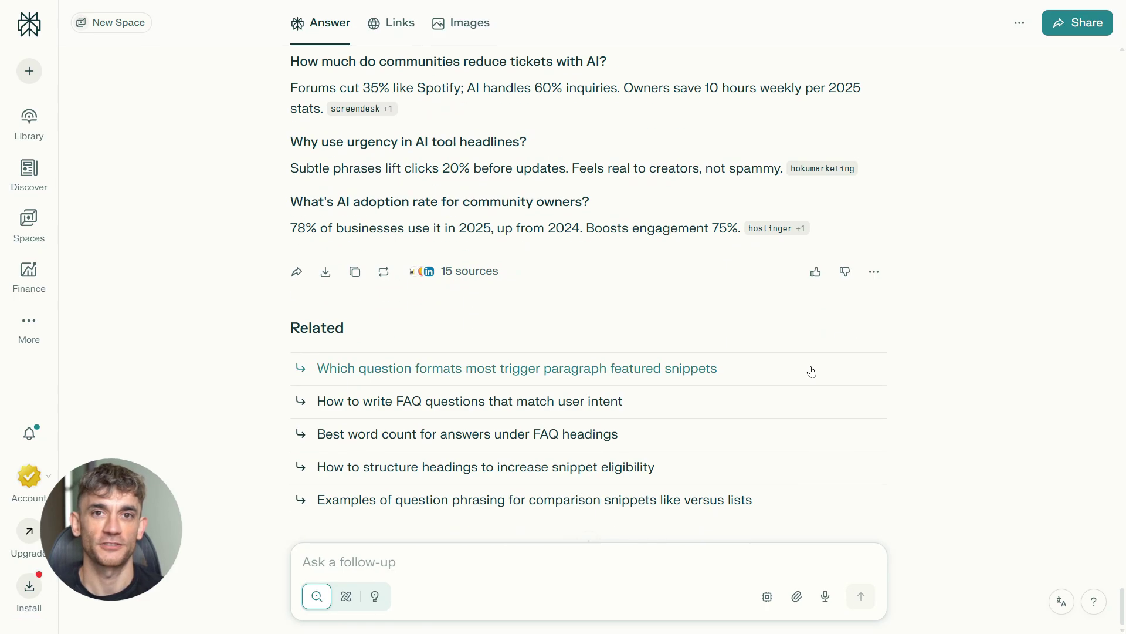
pyautogui.click(544, 401)
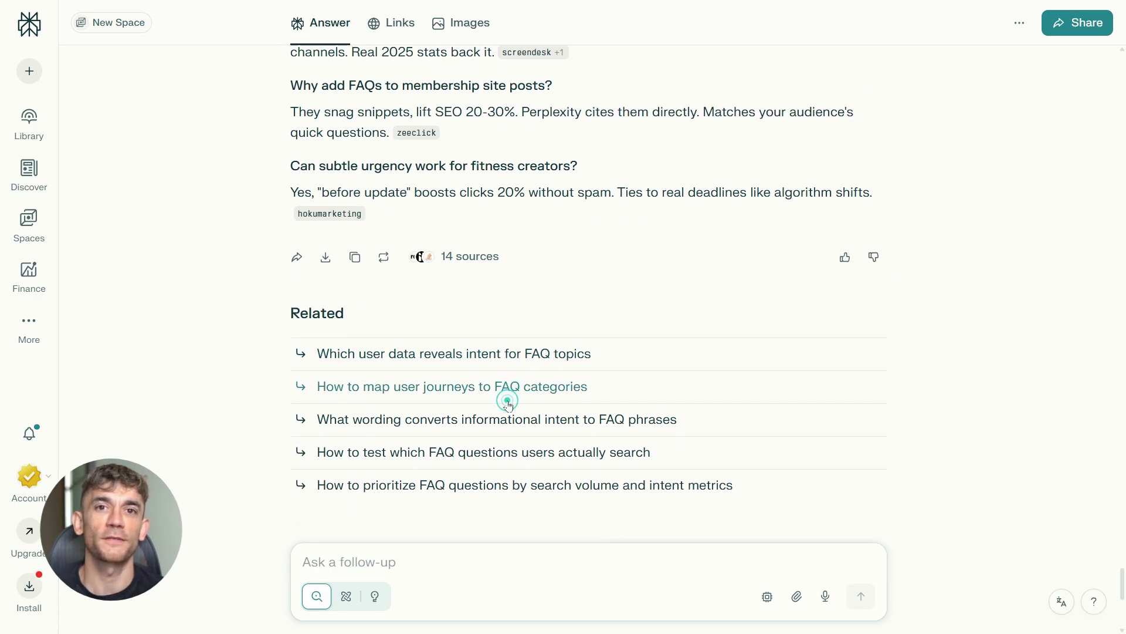
pyautogui.click(509, 403)
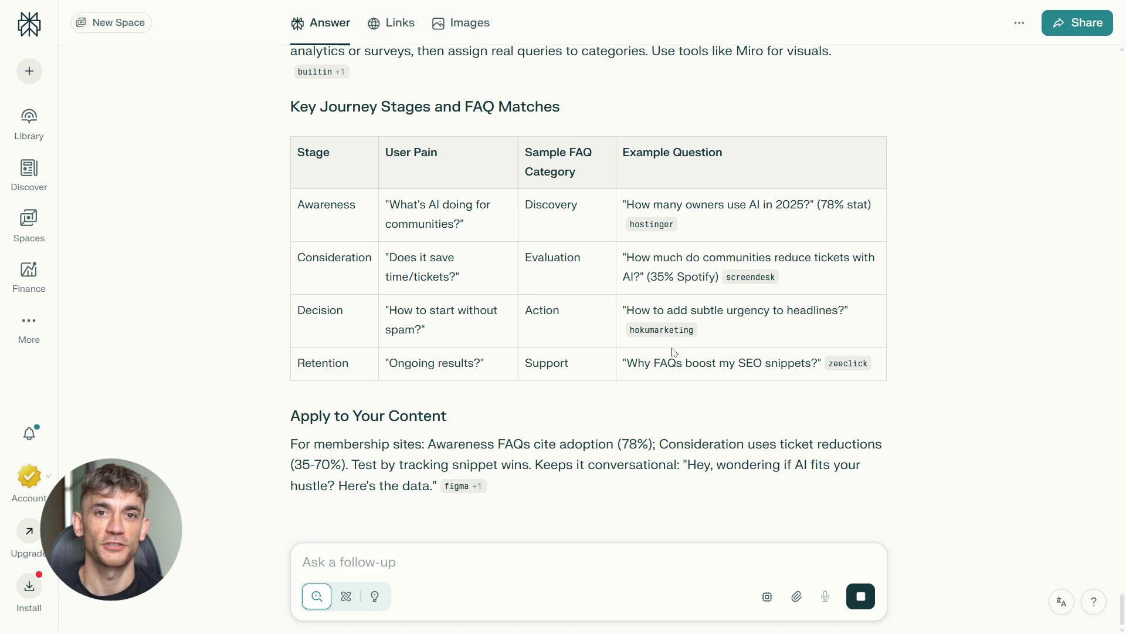
pyautogui.scroll(6, 614, 435)
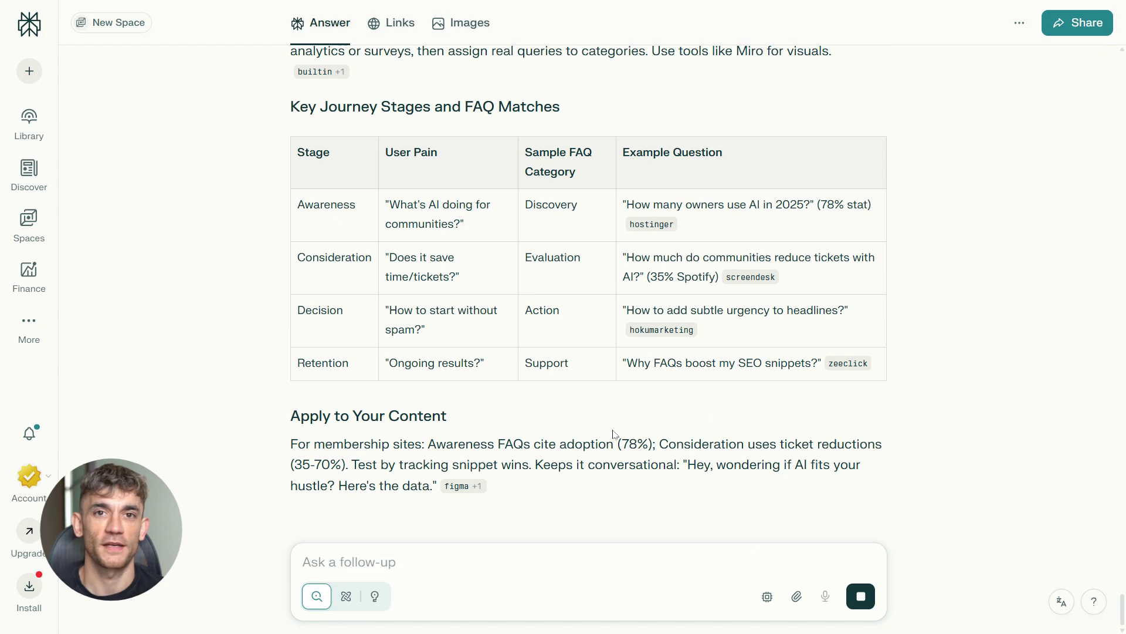
pyautogui.press('F11')
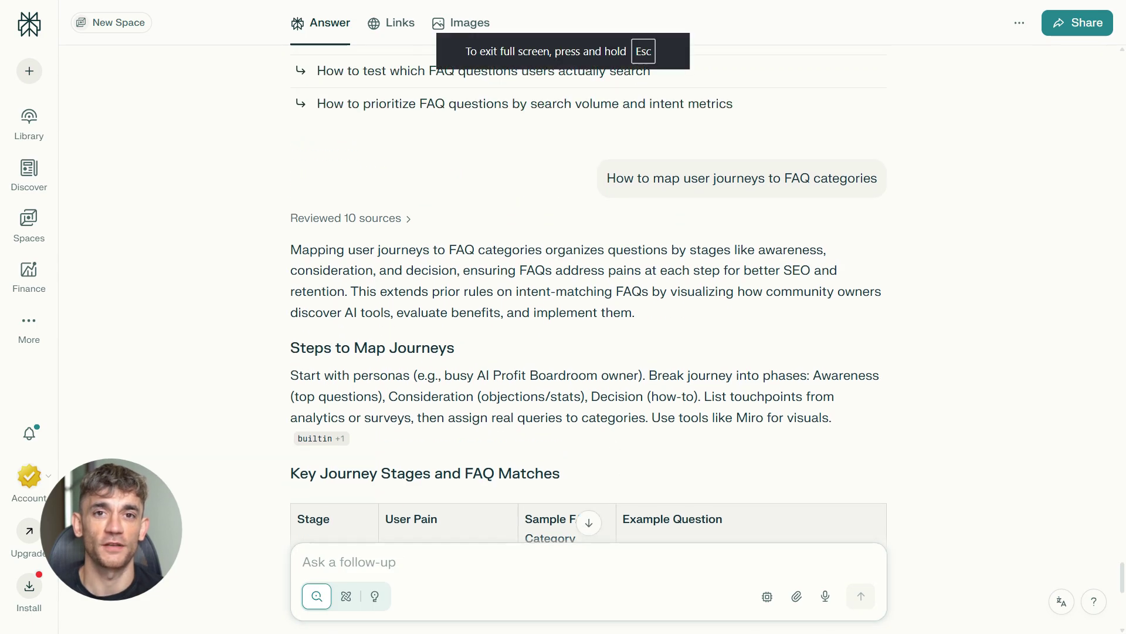
# Ask Perplexity which sources on AI automation are credible.
pyautogui.write('What are the most authoritative and credible sources about AI automation for online businesses and membership communities?')
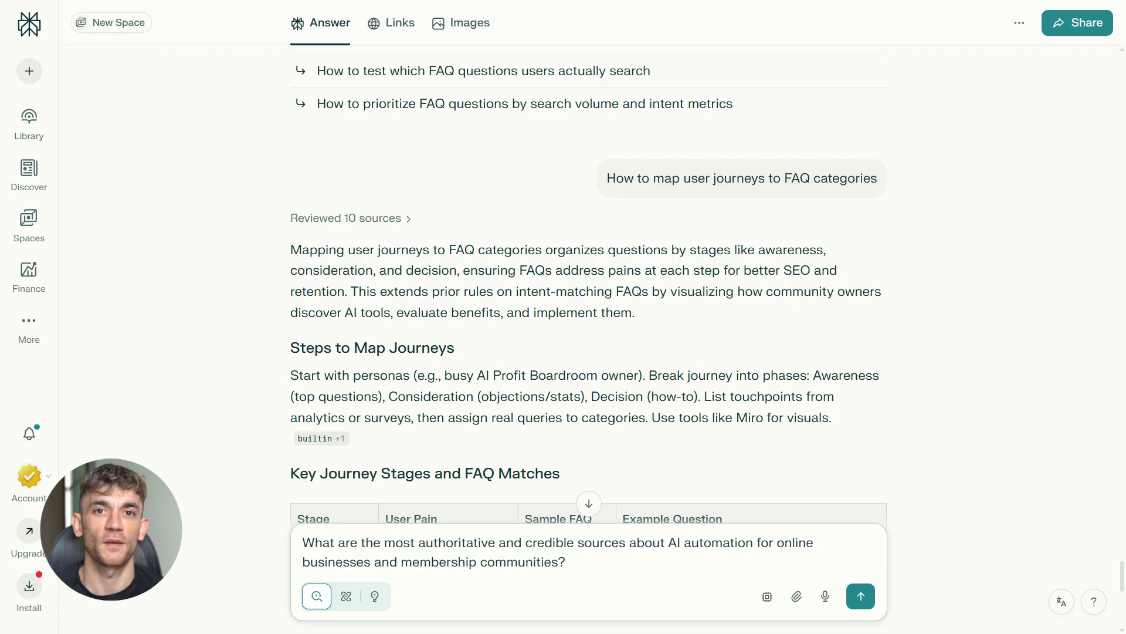
pyautogui.click(860, 596)
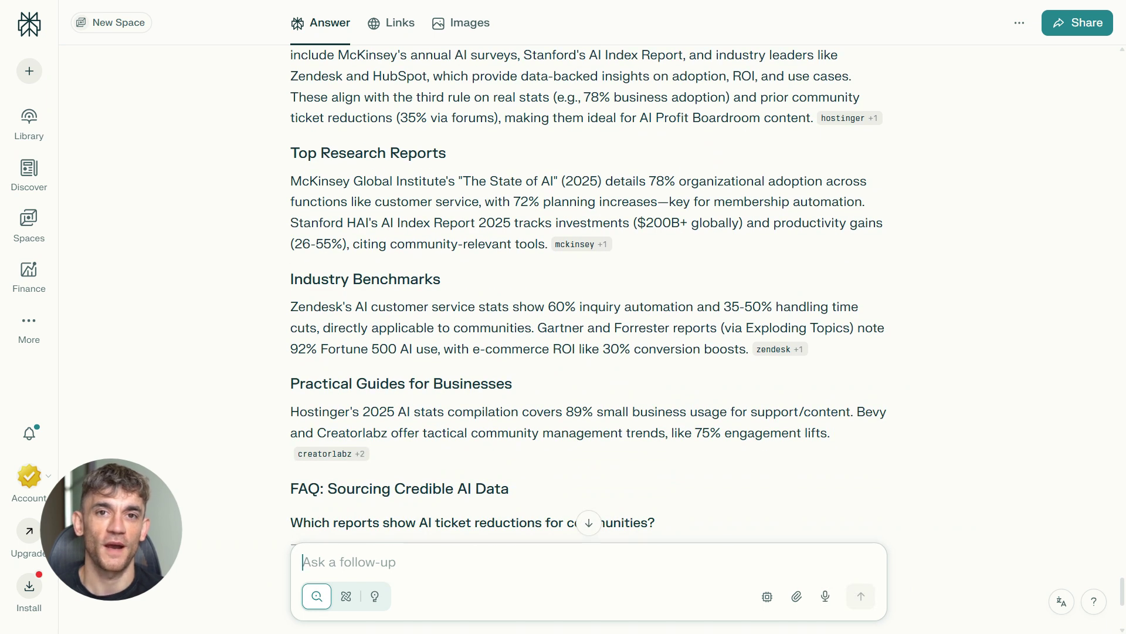
pyautogui.scroll(-5, 866, 330)
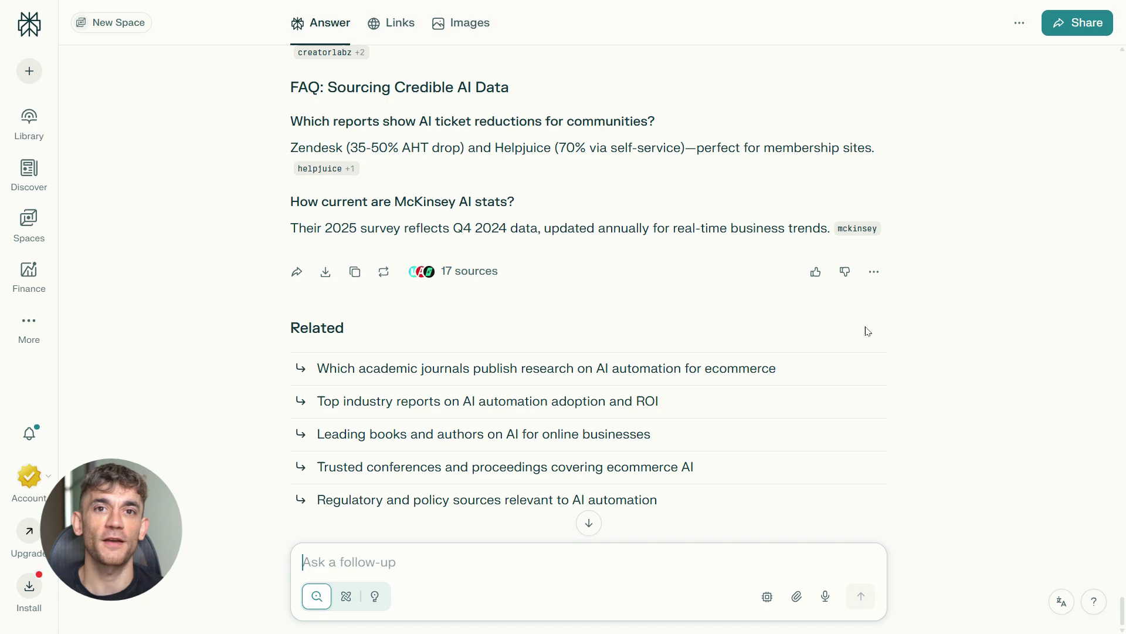
# Follow up asking for the top industry reports on AI adoption and ROI.
pyautogui.click(430, 404)
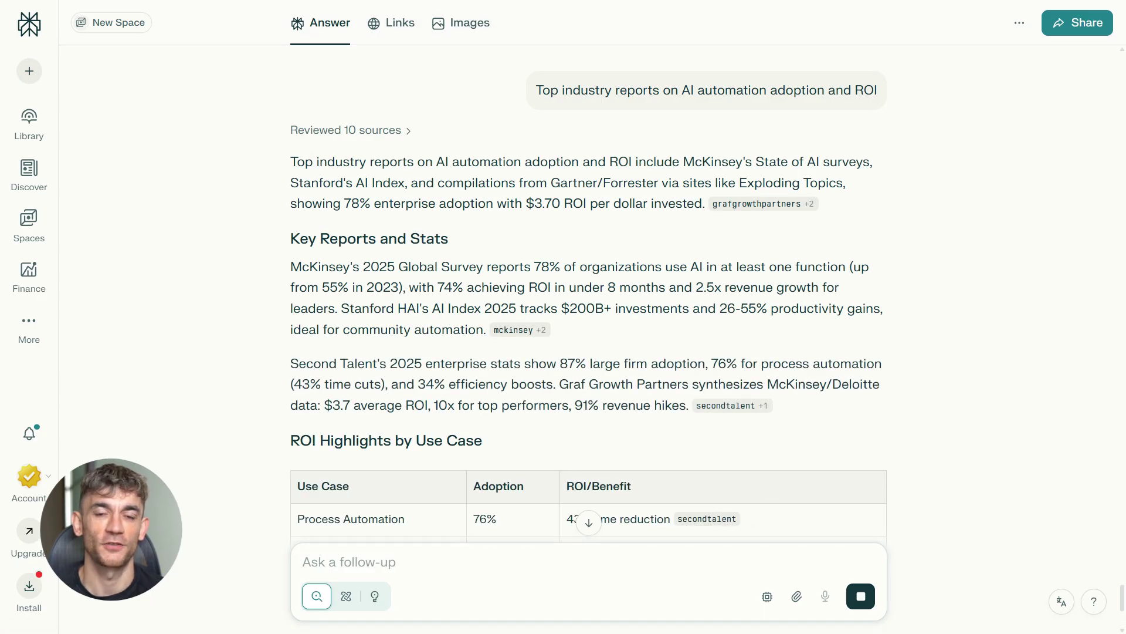
pyautogui.scroll(-8, 459, 367)
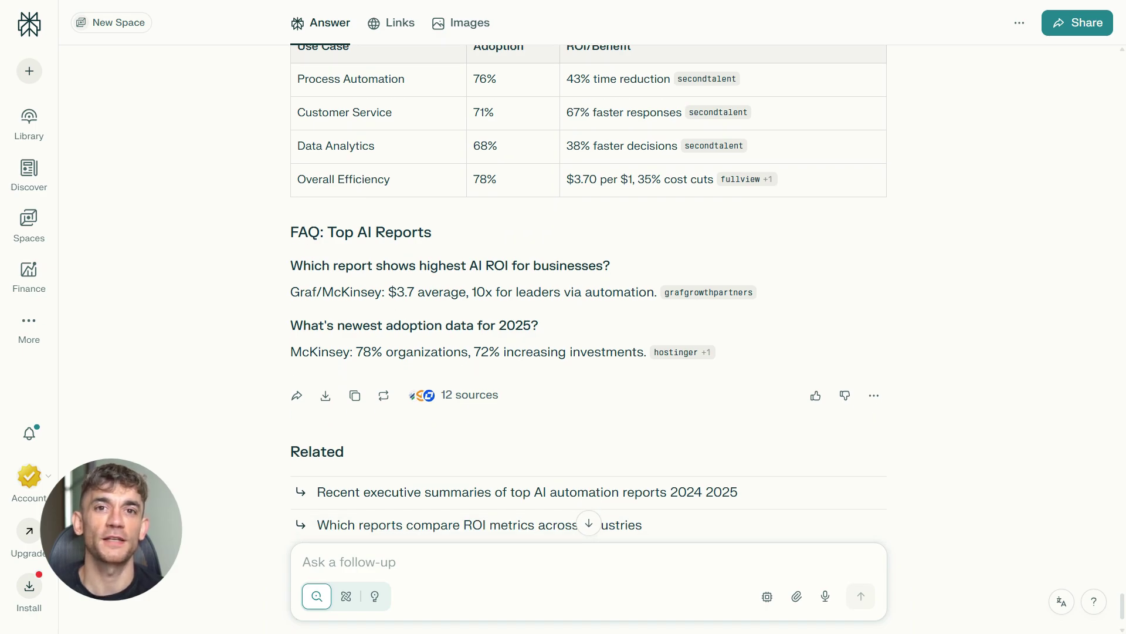
pyautogui.tripleClick(352, 350)
pyautogui.scroll(-2, 455, 367)
pyautogui.click(572, 307)
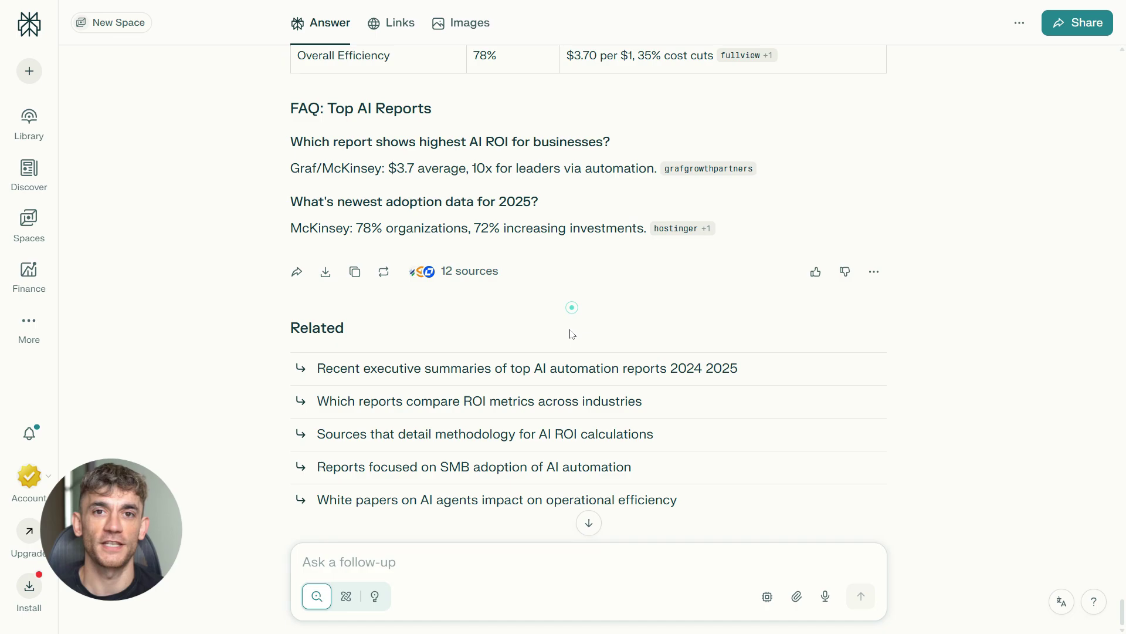
# Follow up for recent executive summaries of top AI reports, with an ROI and adoption table.
pyautogui.click(547, 369)
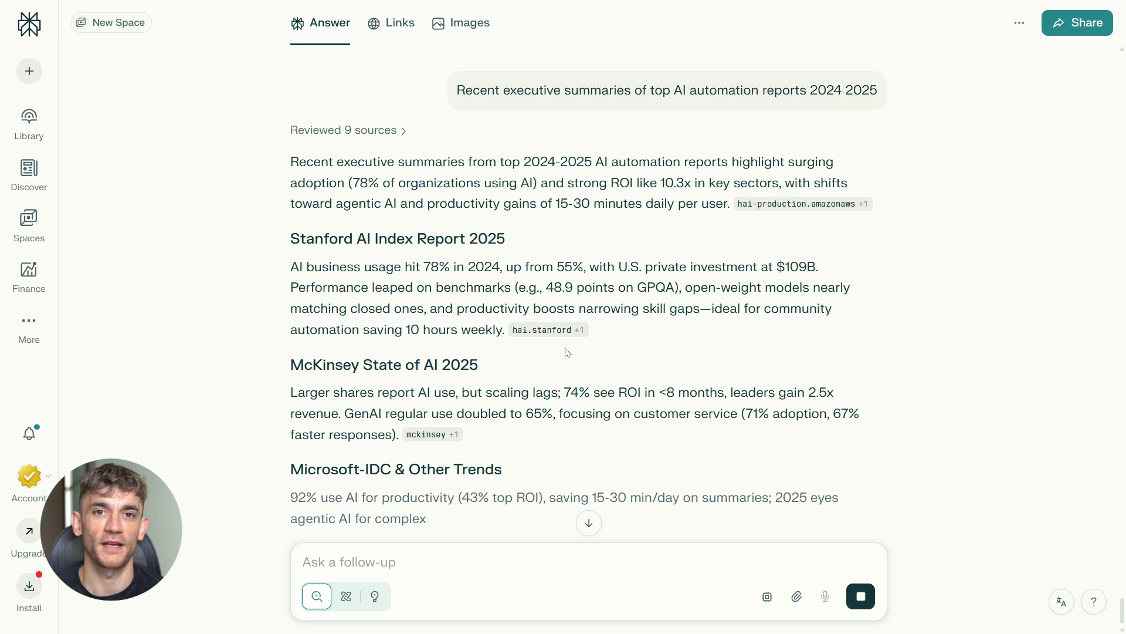
pyautogui.scroll(-7, 669, 349)
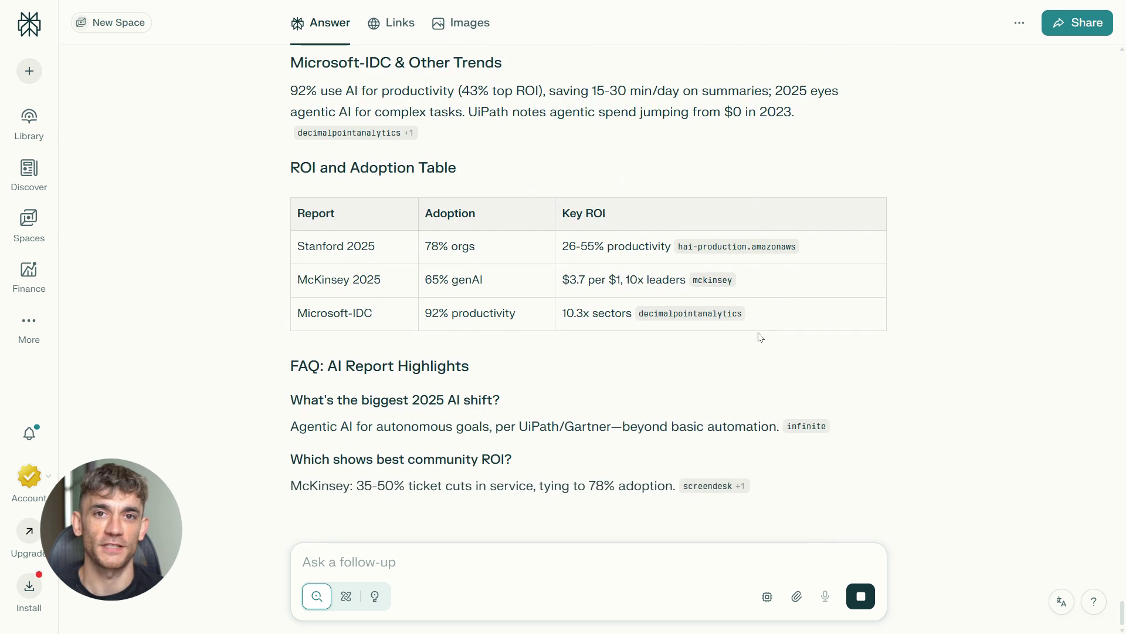
pyautogui.scroll(4, 754, 334)
pyautogui.scroll(-1, 754, 334)
# Request a fact-check of the draft's statistics, claims and data points against current sources.
pyautogui.scroll(4, 754, 334)
pyautogui.write('based on that draft Fact check all the statistics, claims, and data points in this content and verify them against the most current sources. It will check every claim against current sources.')
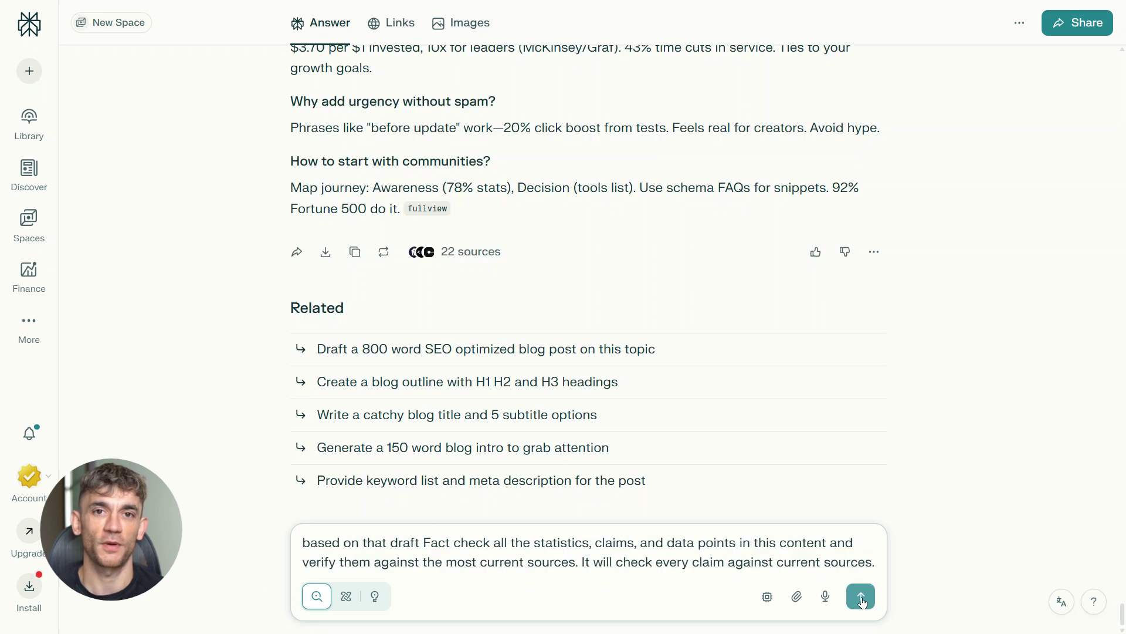
pyautogui.click(861, 597)
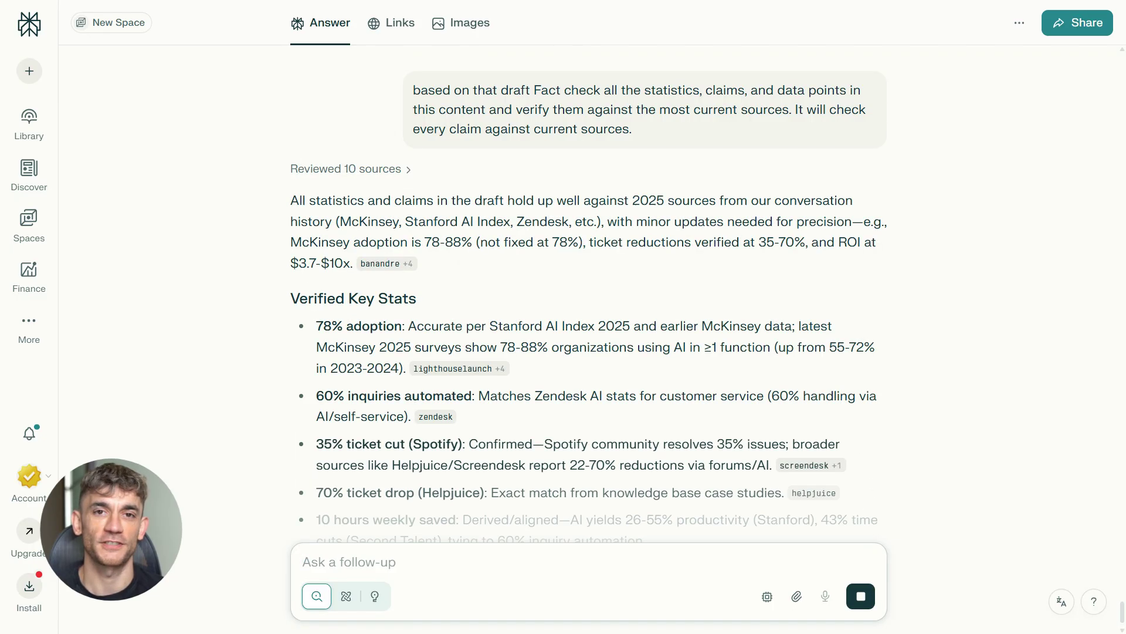
pyautogui.scroll(-5, 855, 404)
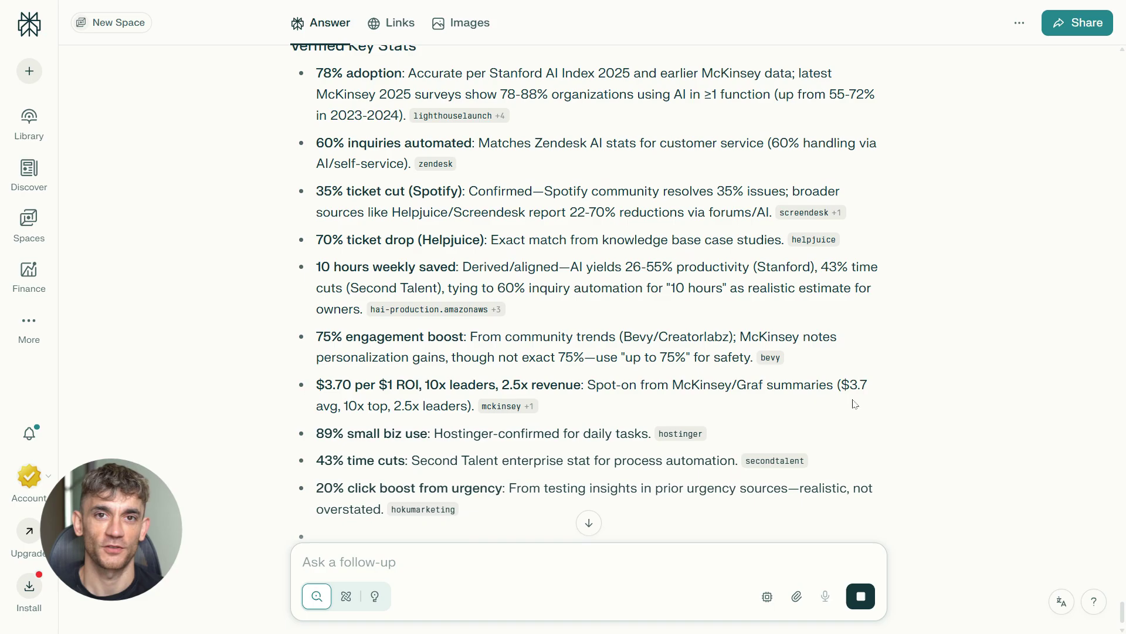
# Follow up asking which draft statistics to prioritize for verification.
pyautogui.scroll(-8, 854, 404)
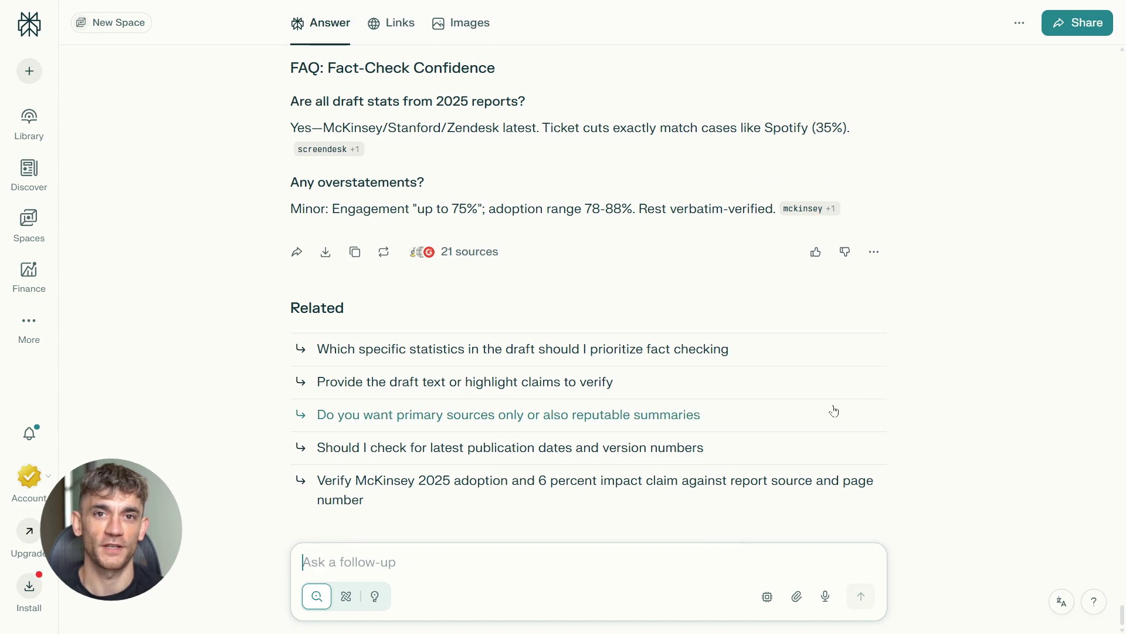
pyautogui.click(546, 346)
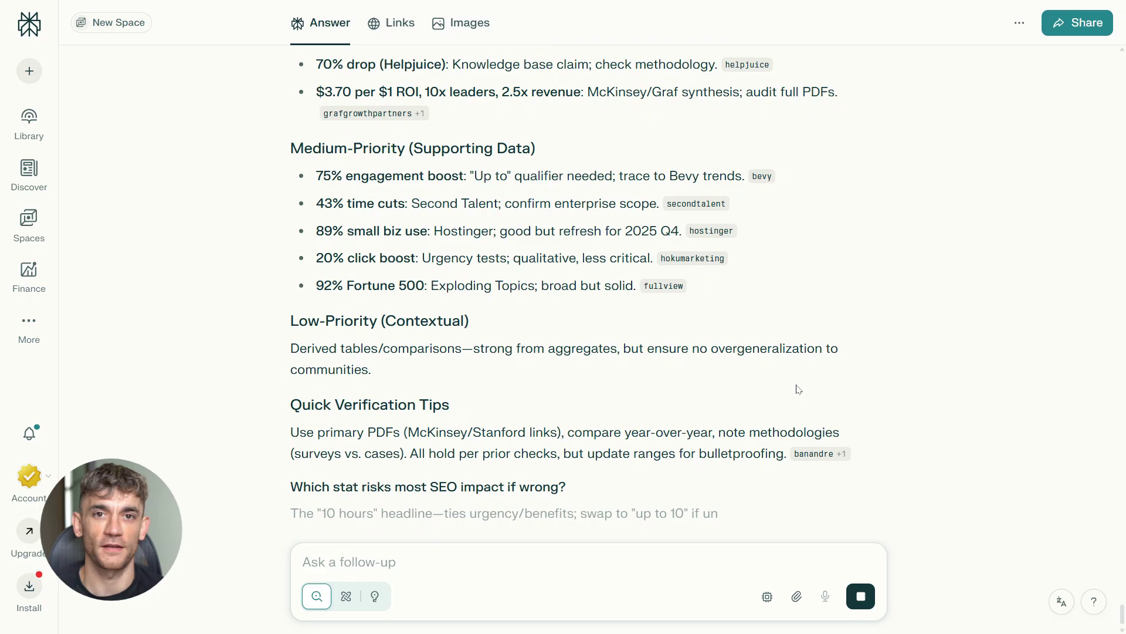
pyautogui.scroll(10, 797, 390)
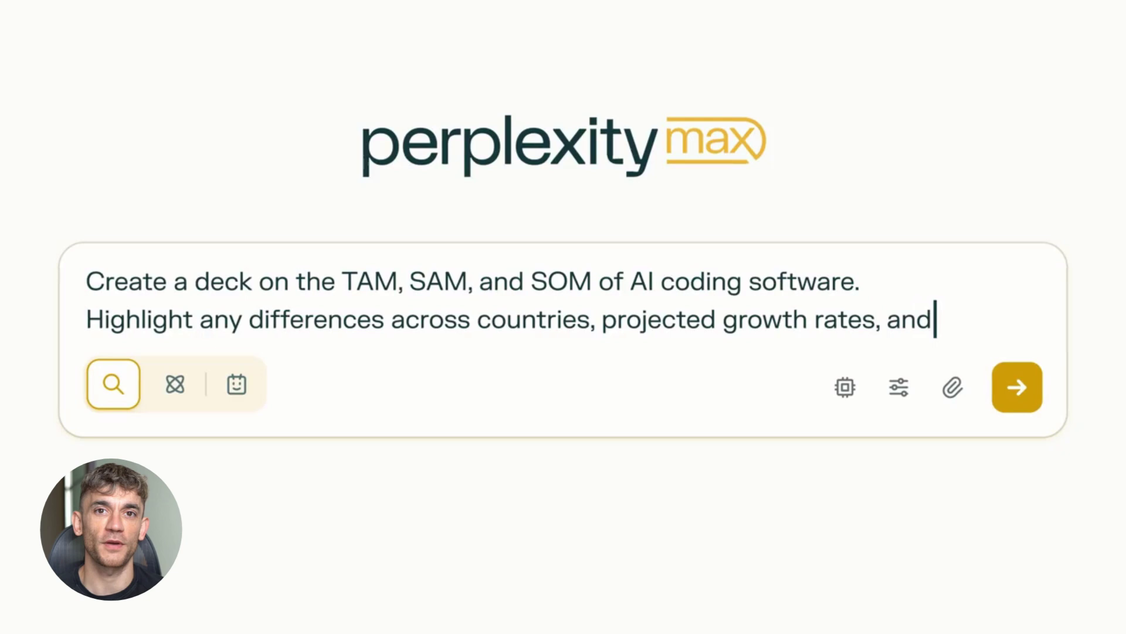
# Request a deck on TAM, SAM and SOM of AI coding software and page through its slides.
pyautogui.write('rket')
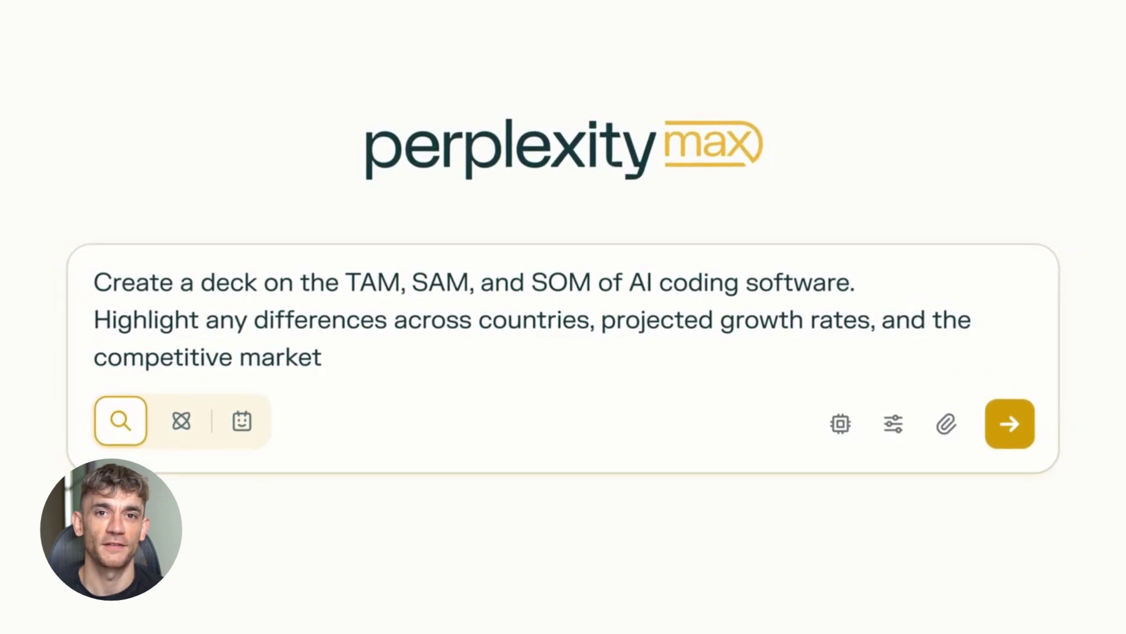
pyautogui.click(1006, 432)
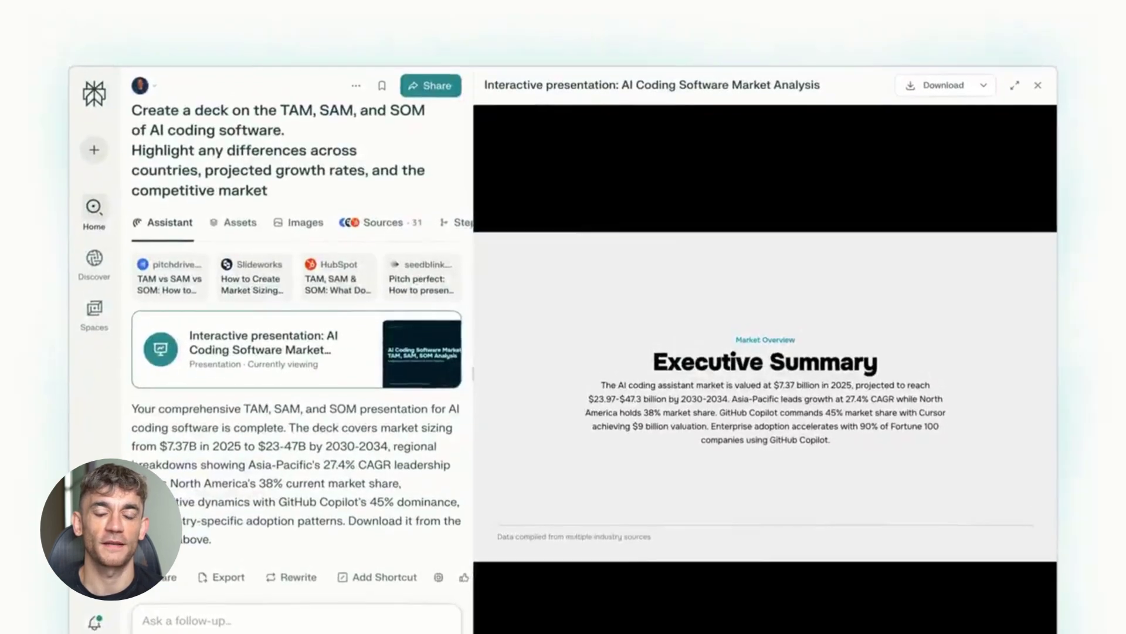
pyautogui.press('Right')
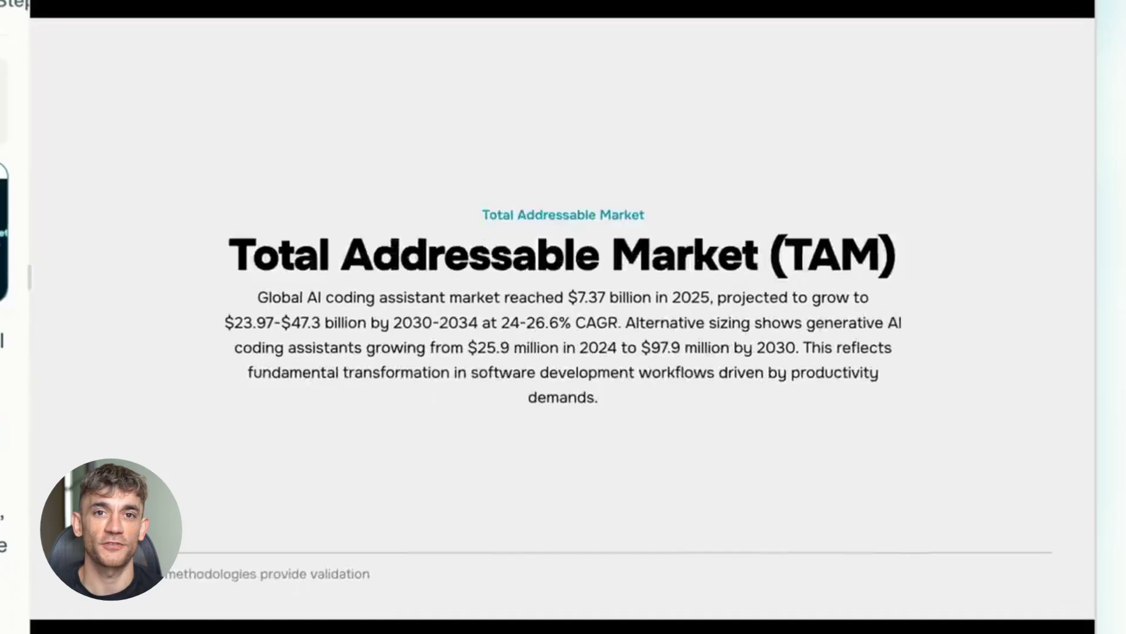
pyautogui.press('Right')
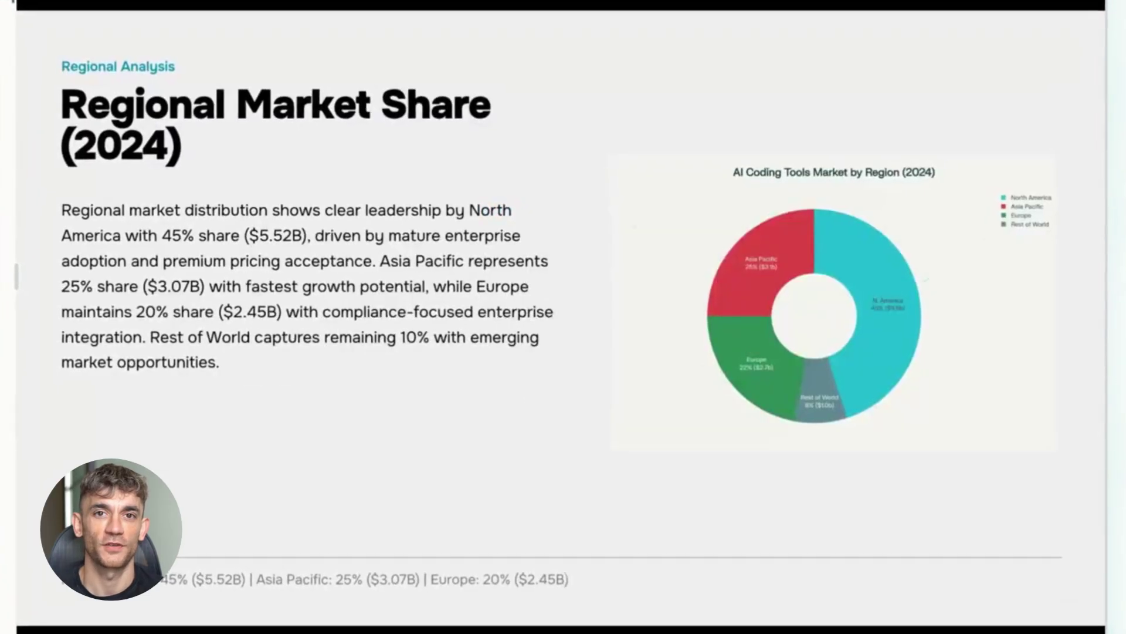
pyautogui.press('Right')
pyautogui.press('Right')
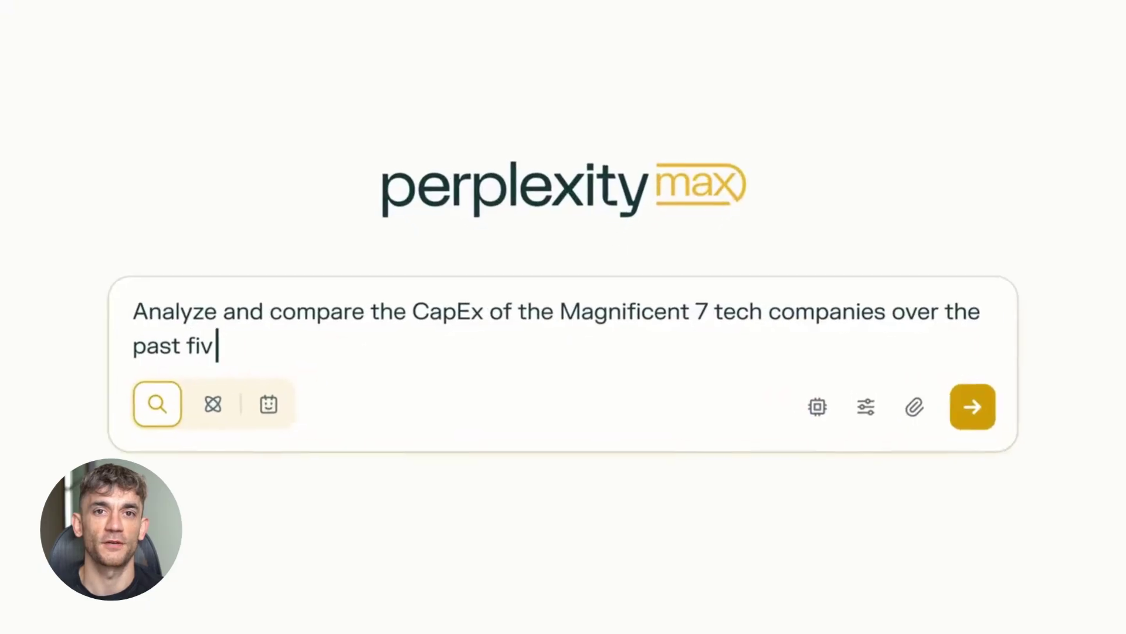
# Get the Magnificent 7 CapEx Excel updated with CapEx vs FCF and CapEx to FCF Ratio sheets.
pyautogui.write('e fiscal years in excel')
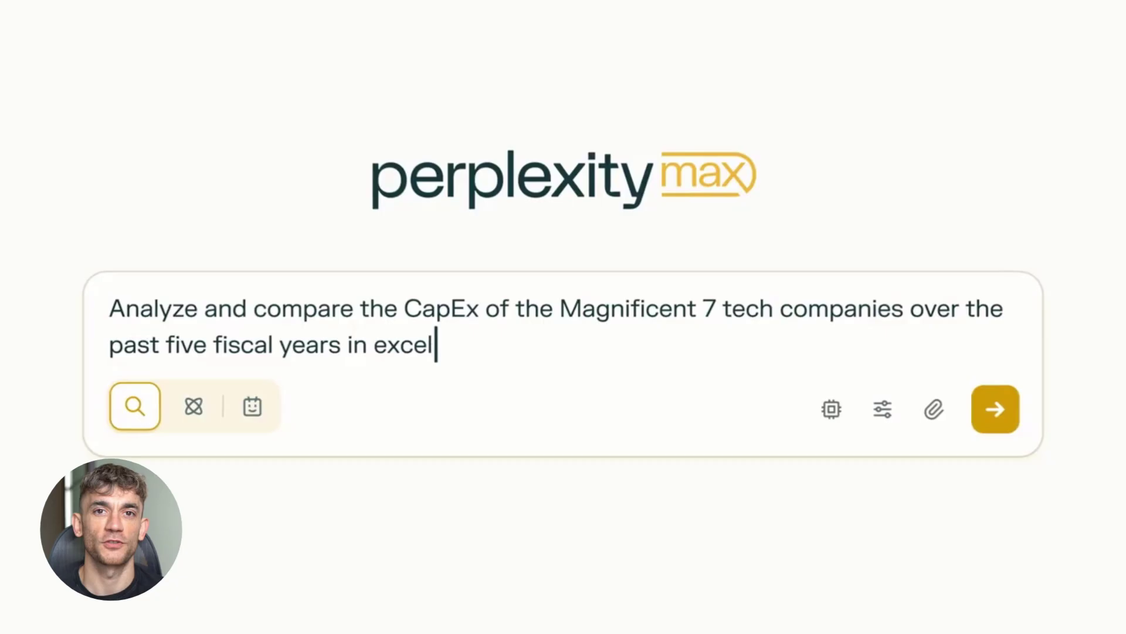
pyautogui.click(990, 409)
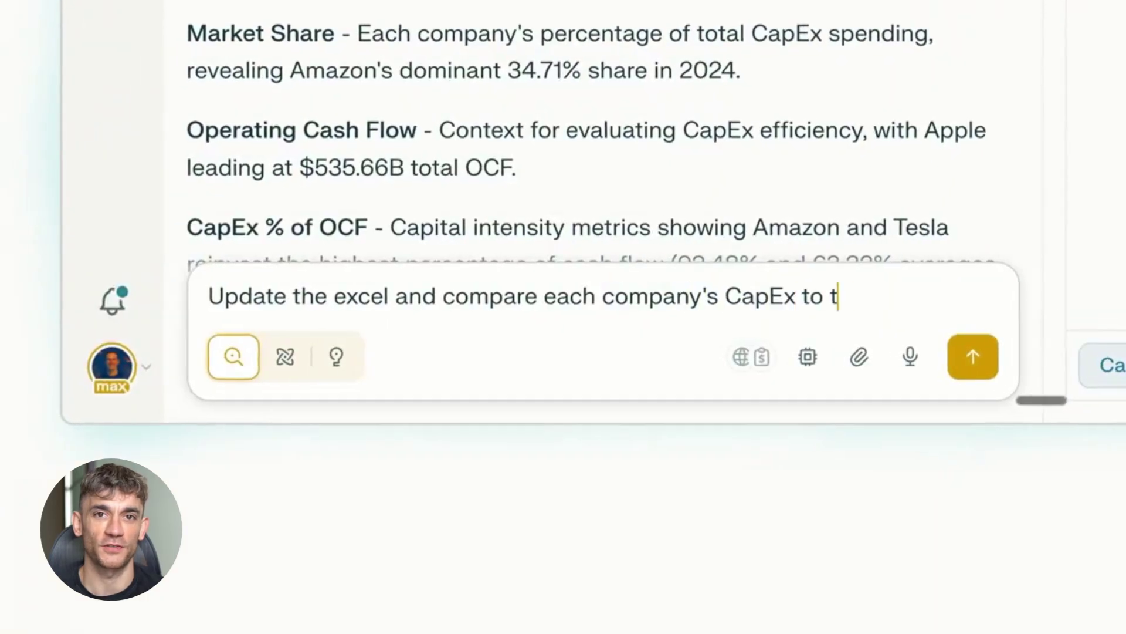
pyautogui.click(976, 367)
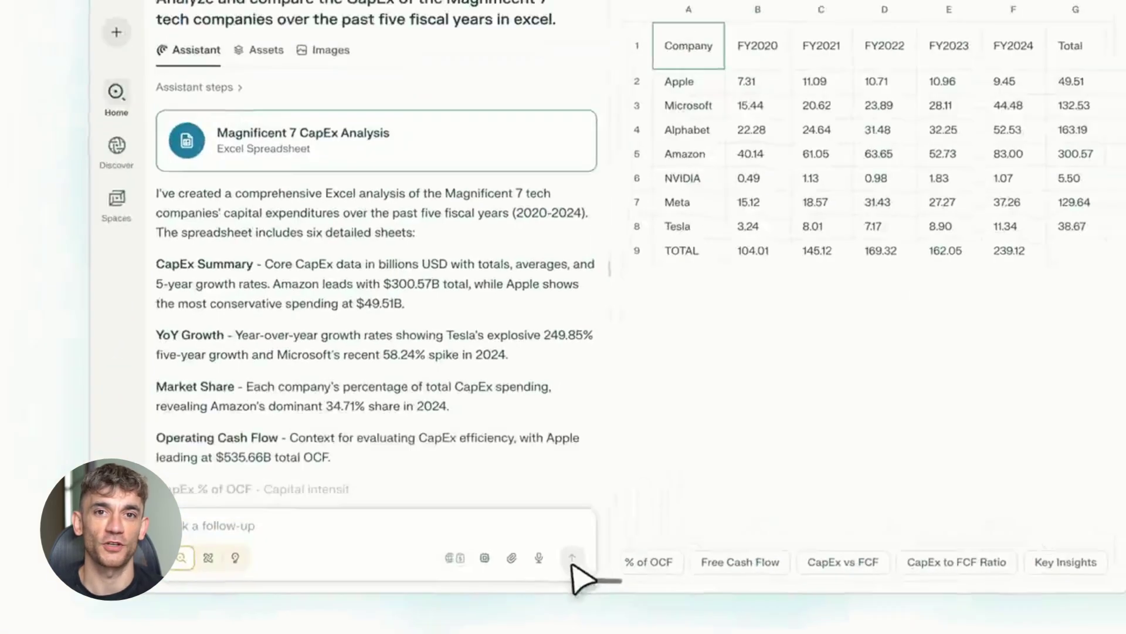
pyautogui.click(780, 584)
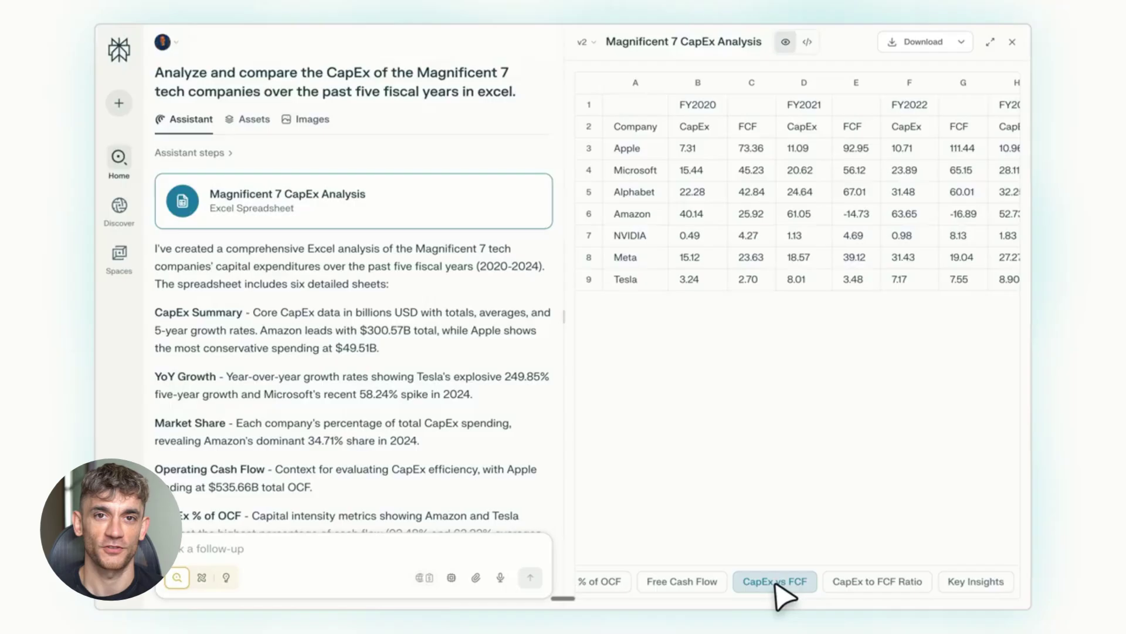
pyautogui.click(886, 584)
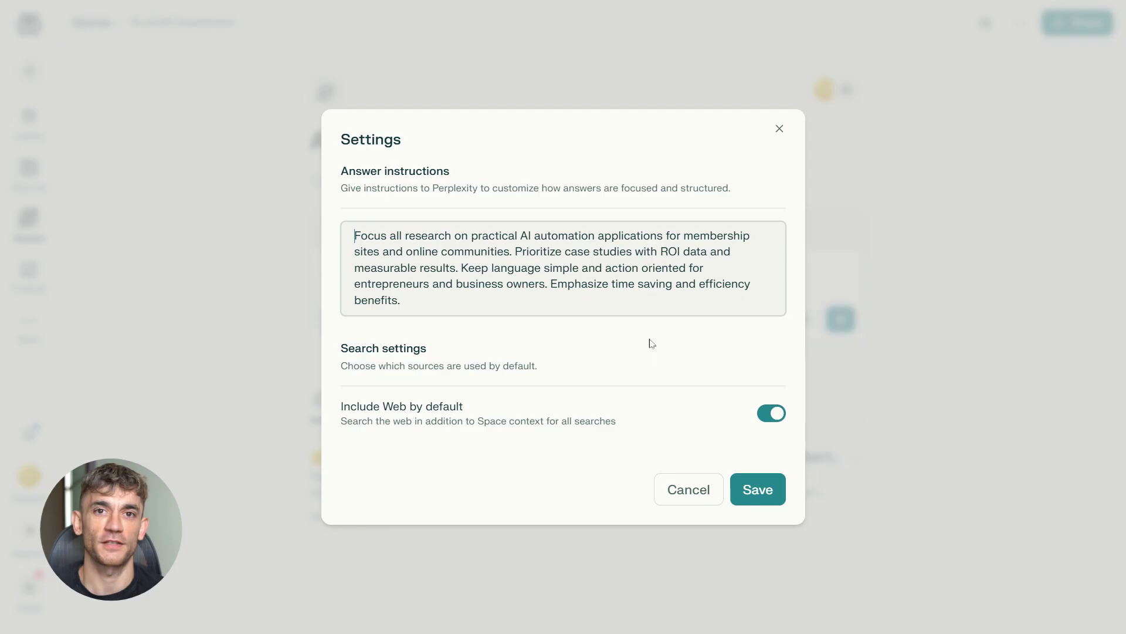
# Save the 'AI profit boardroom' Space instructions focused on AI automation for membership sites.
pyautogui.click(751, 486)
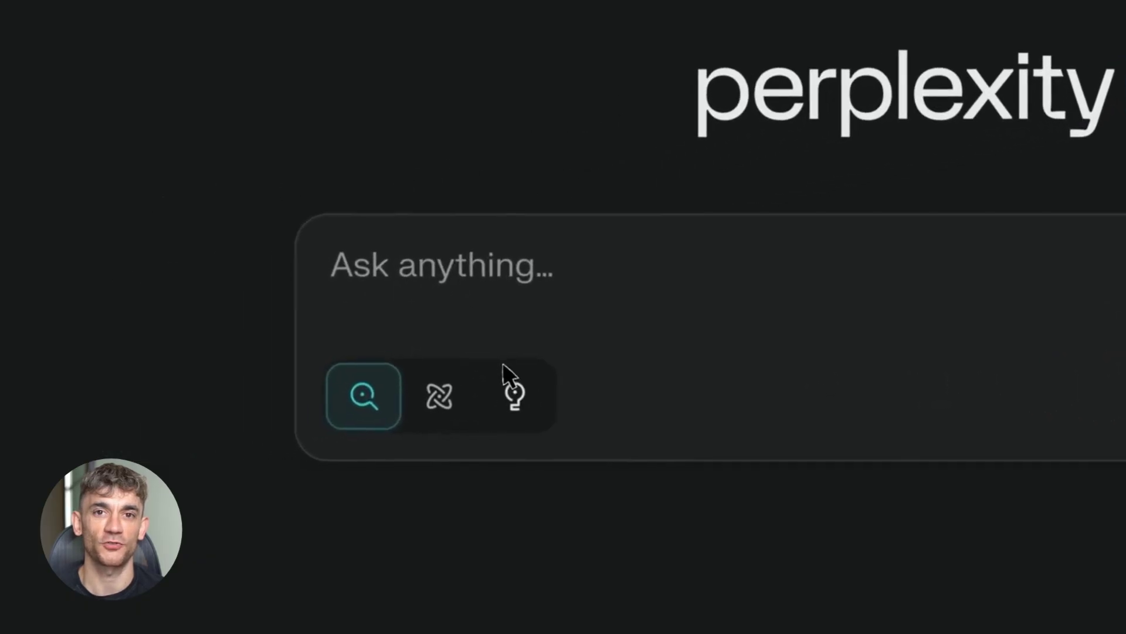
# In Labs, view the WWDC dashboard's Strategy Performance, Yearly Analysis, Strategy Matrix and Recommendations tabs.
pyautogui.click(246, 415)
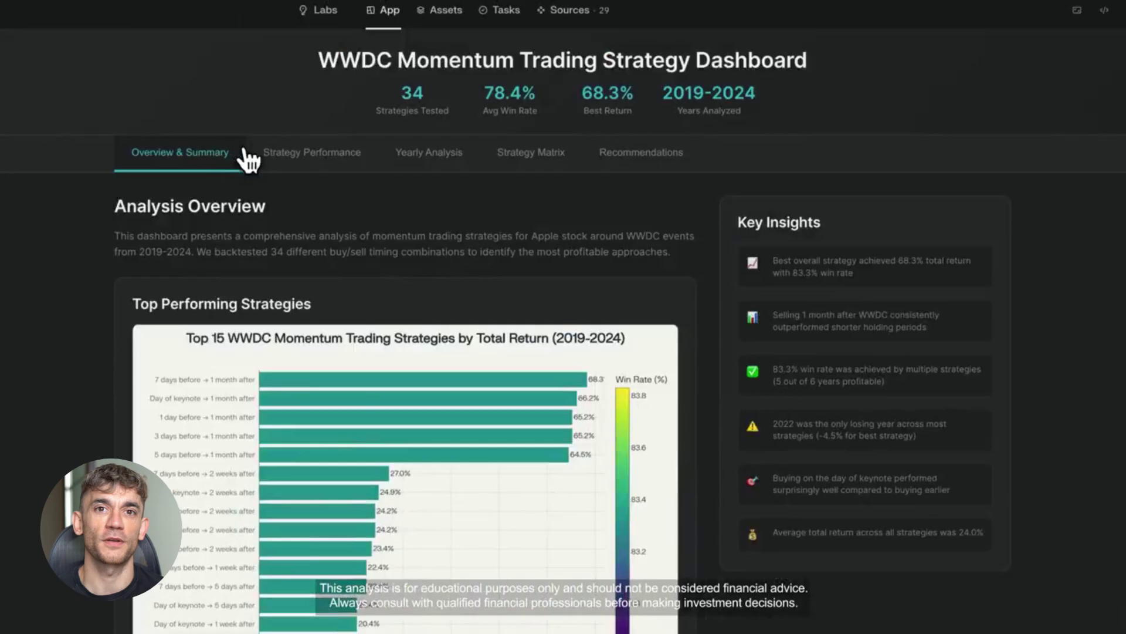
pyautogui.click(311, 156)
pyautogui.click(420, 163)
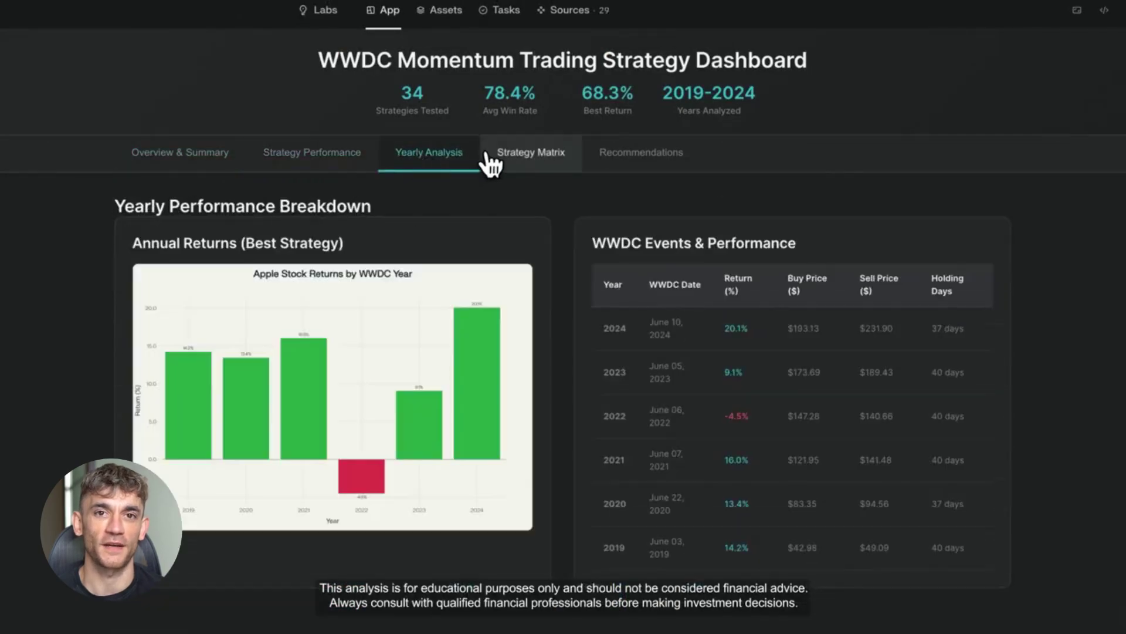
pyautogui.click(524, 163)
pyautogui.click(602, 170)
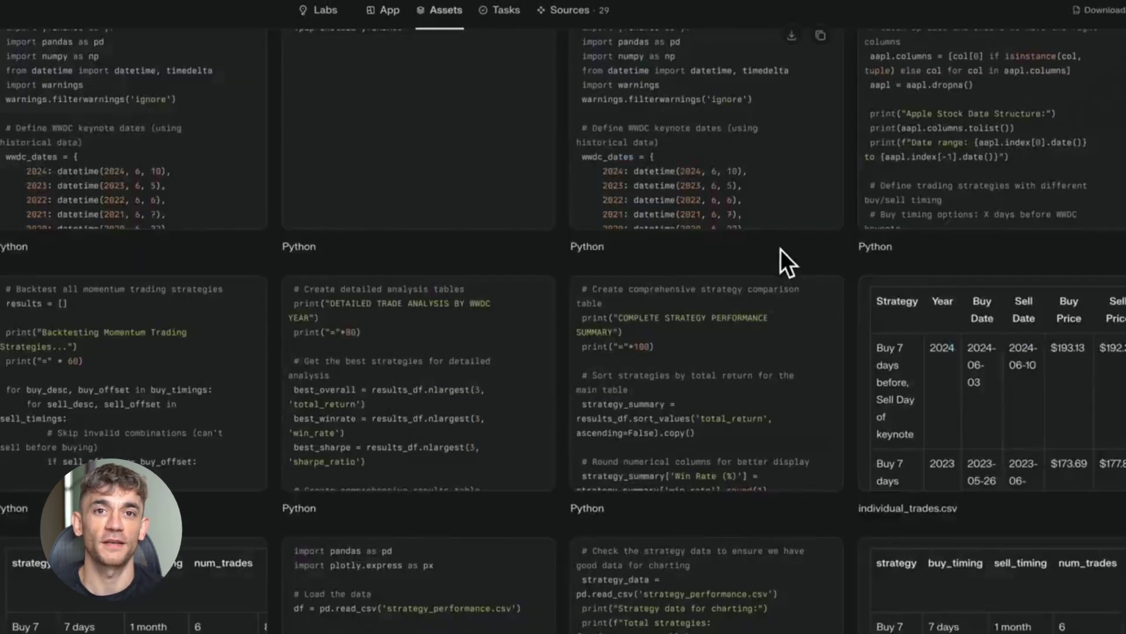
# Start a prompt requesting a customer list of B2B American companies.
pyautogui.scroll(-8, 790, 241)
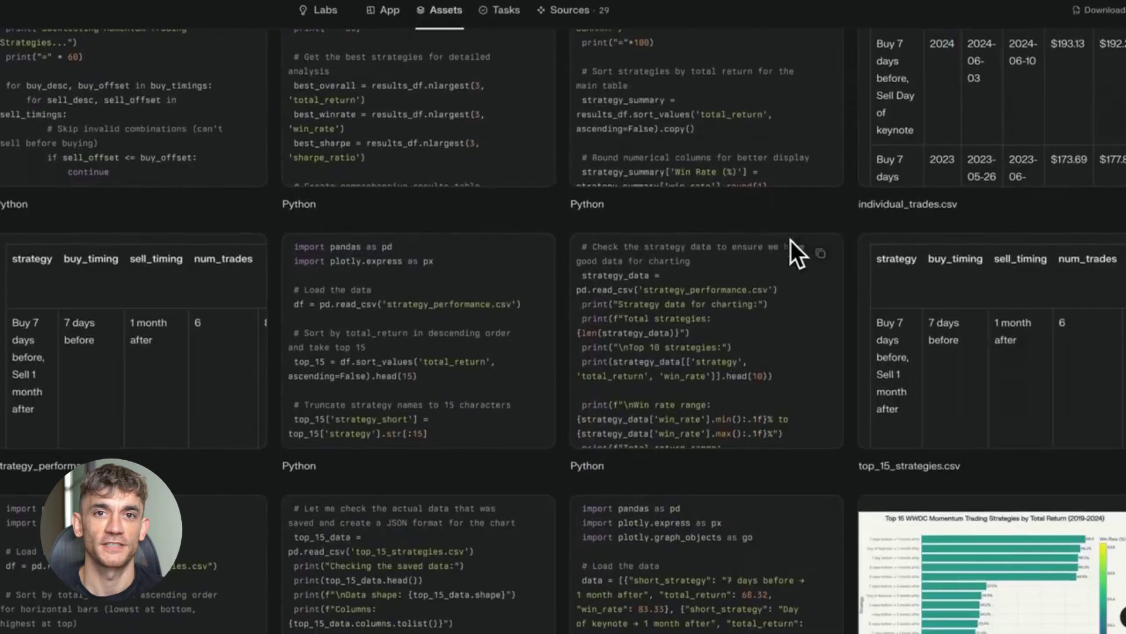
pyautogui.scroll(-6, 791, 241)
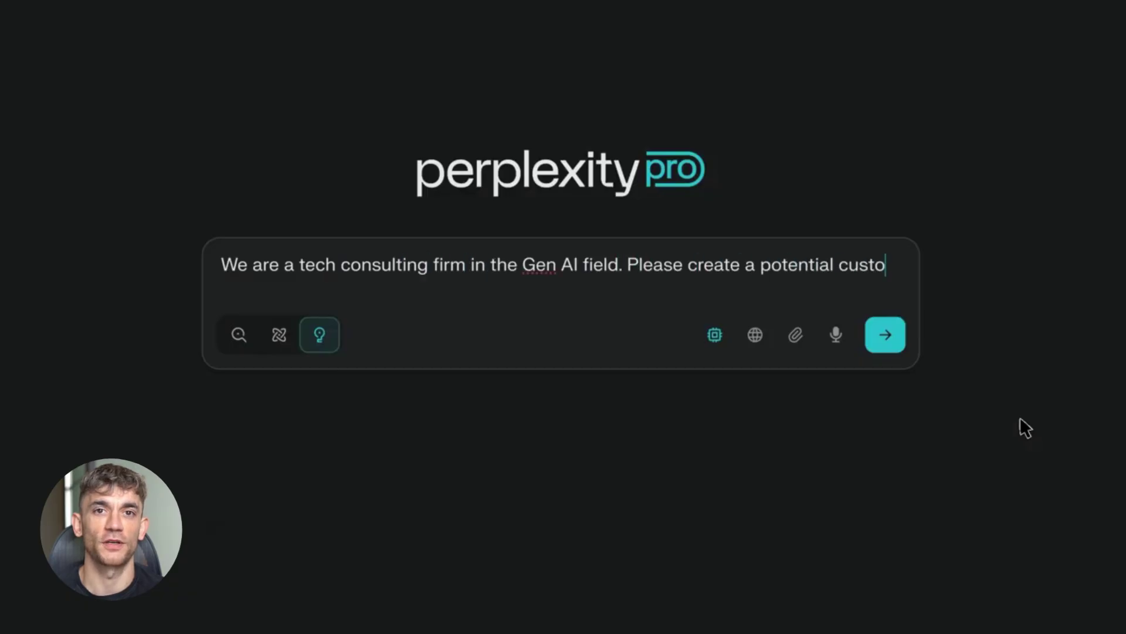
pyautogui.write('mer list for us. The target companies are B2B American companies in the development stage at seed, s')
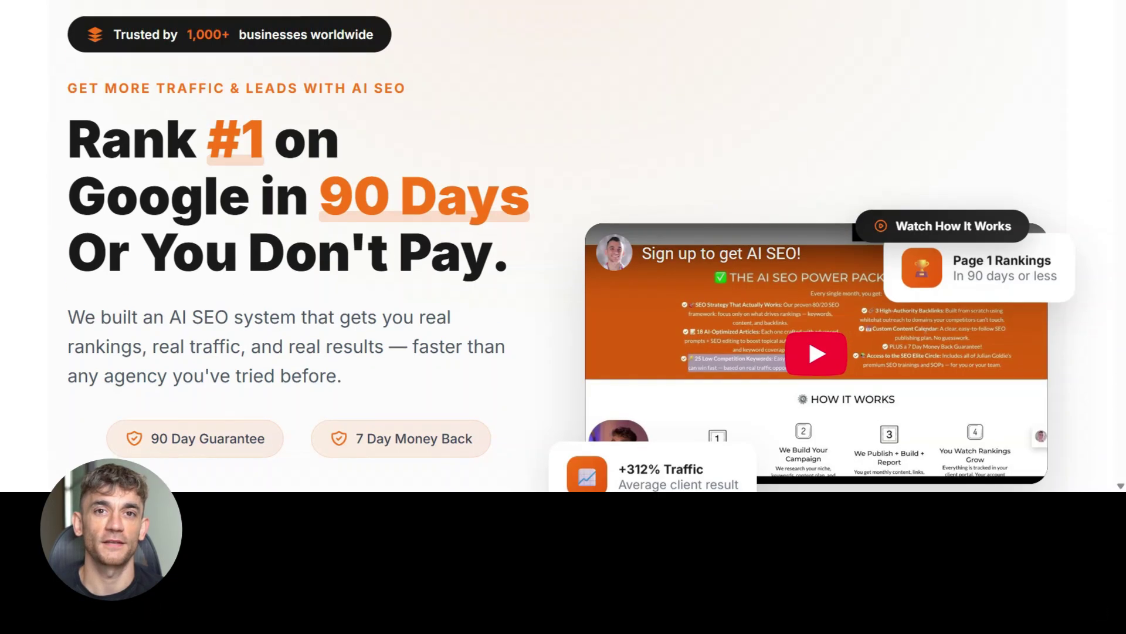
# Flip through the problem carousel slides, ending on the final solution slide.
pyautogui.scroll(-12, 1099, 109)
pyautogui.scroll(-10, 1099, 109)
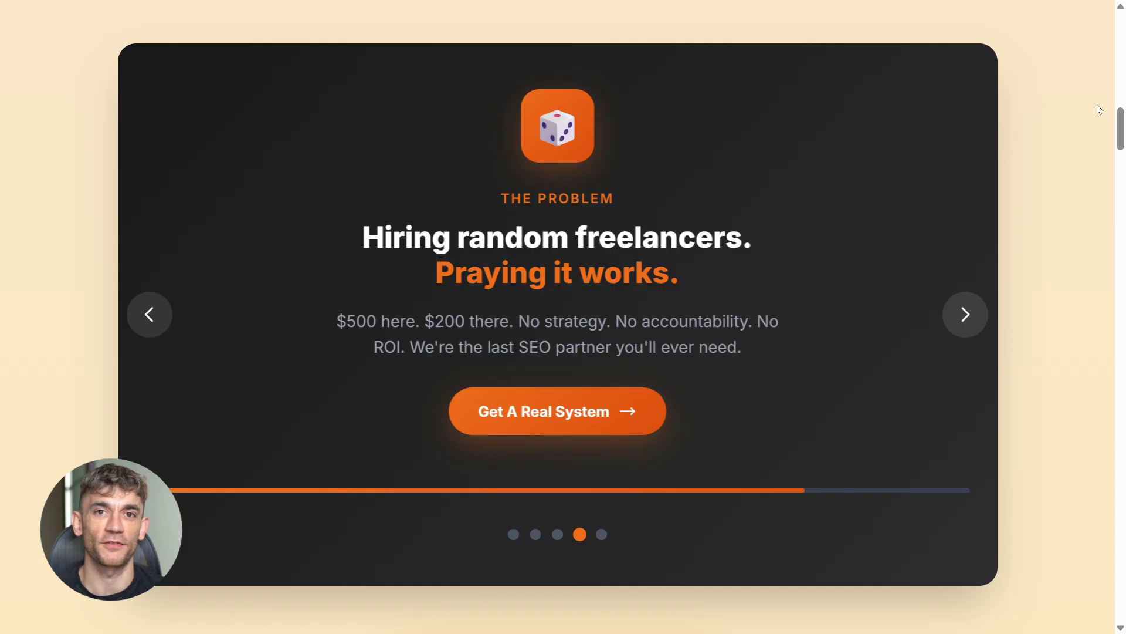
pyautogui.click(558, 534)
pyautogui.click(513, 534)
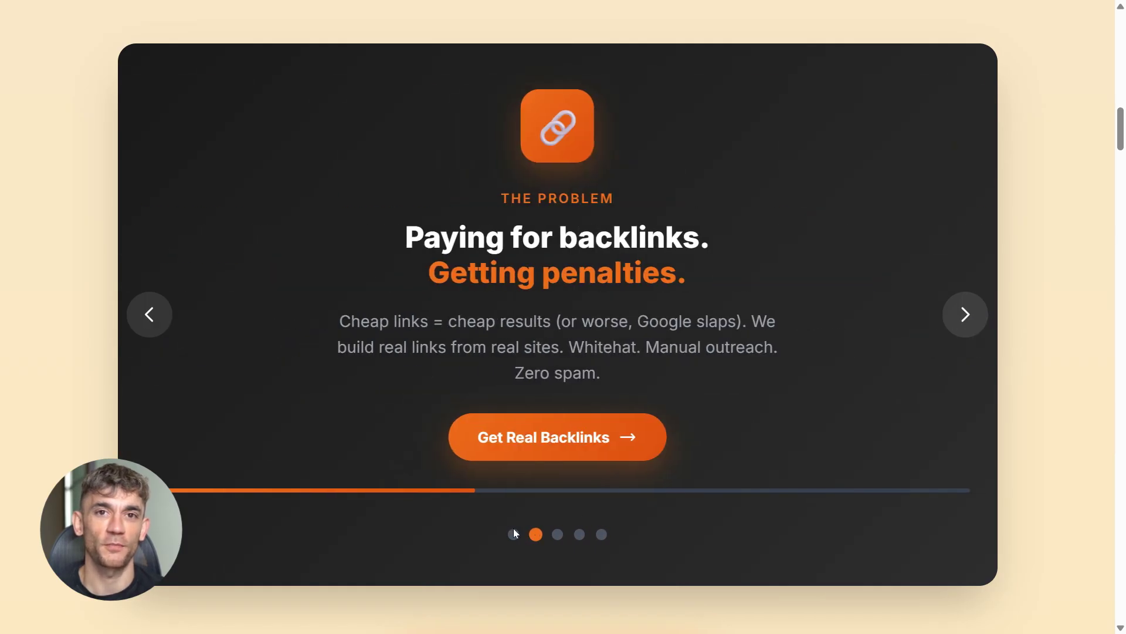
pyautogui.click(601, 534)
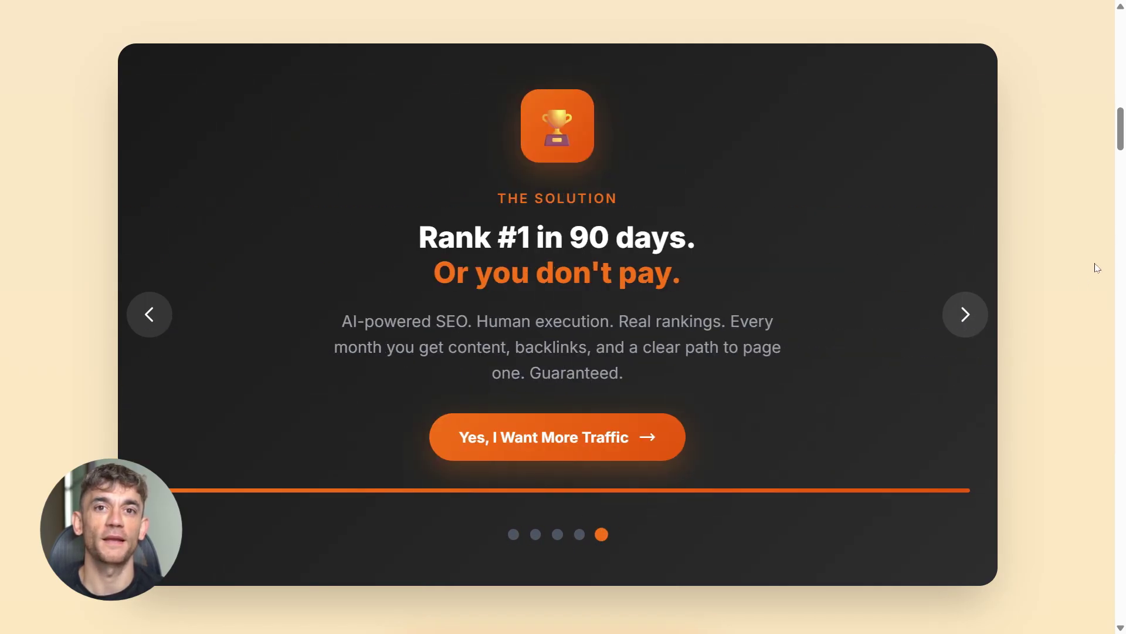
# Scroll down to the benefit cards showing the 30% off December Special.
pyautogui.scroll(-20, 1097, 267)
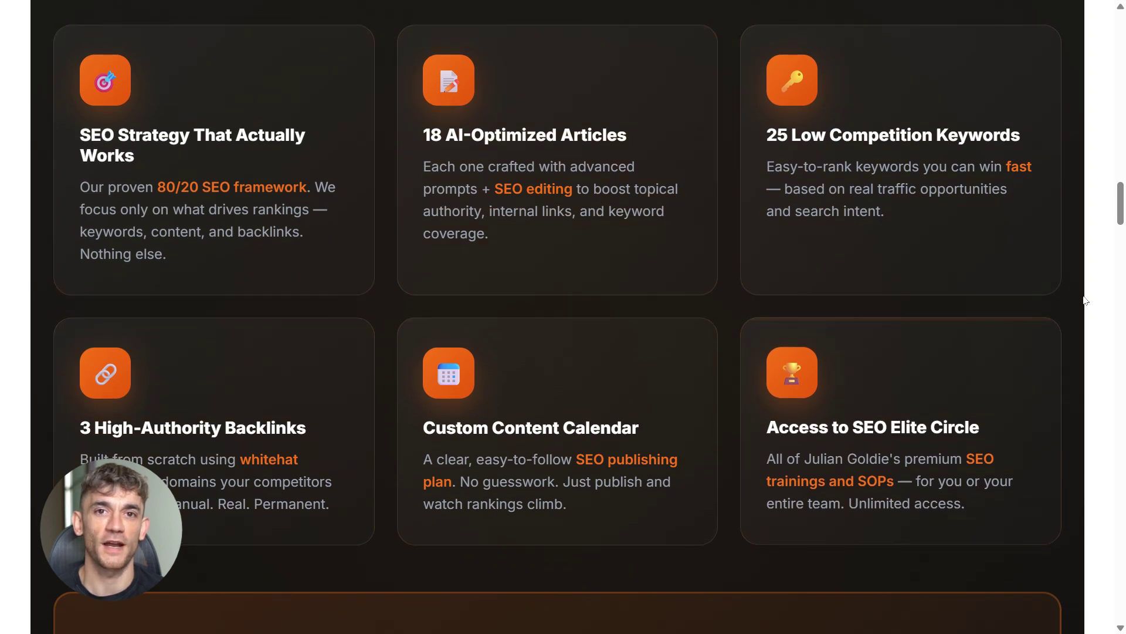
pyautogui.scroll(-15, 1086, 301)
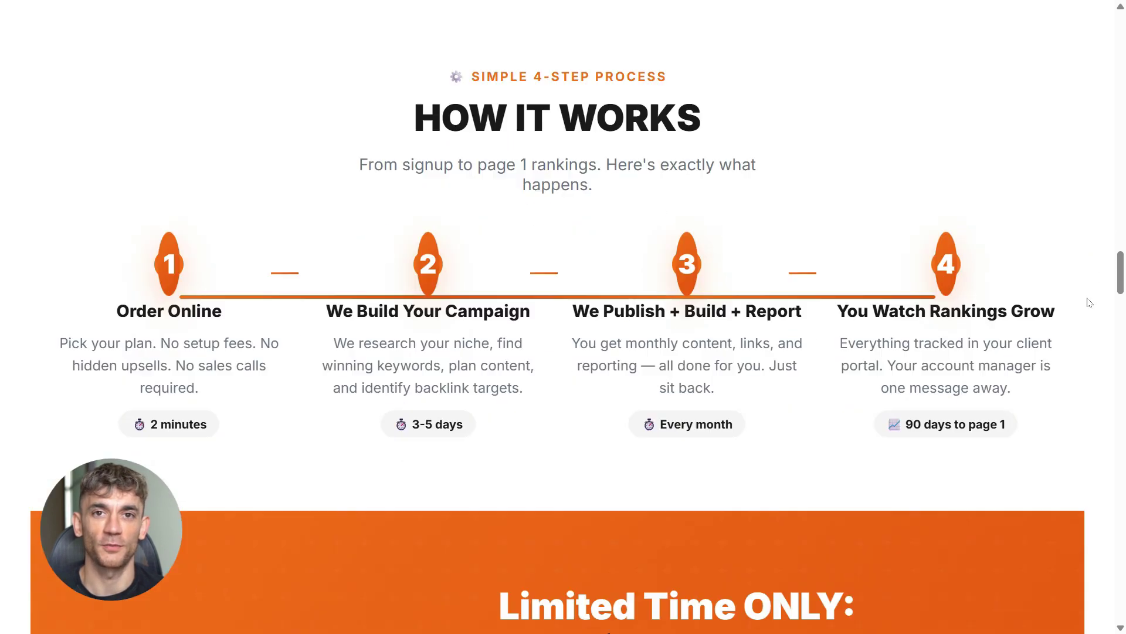
pyautogui.scroll(-15, 1090, 302)
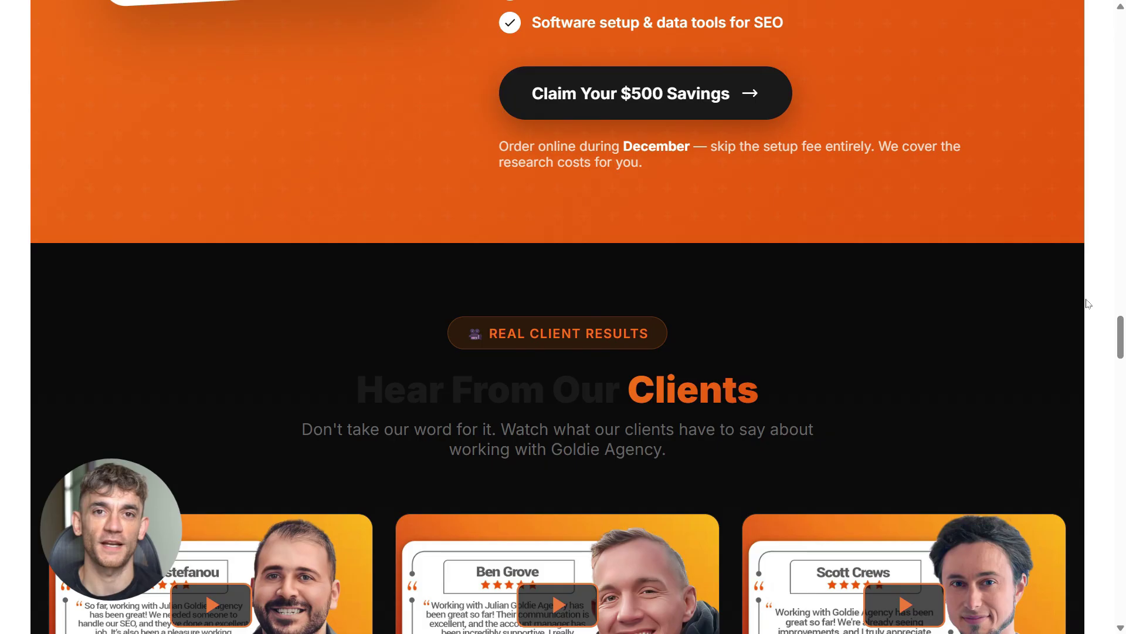
pyautogui.scroll(-15, 1089, 303)
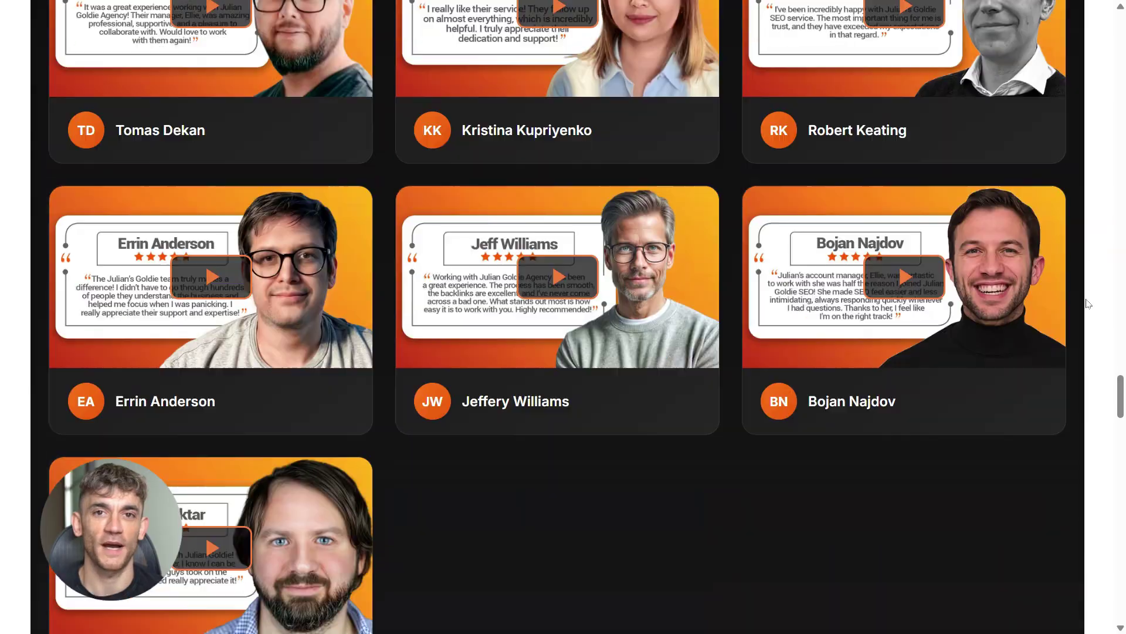
pyautogui.scroll(-15, 1089, 304)
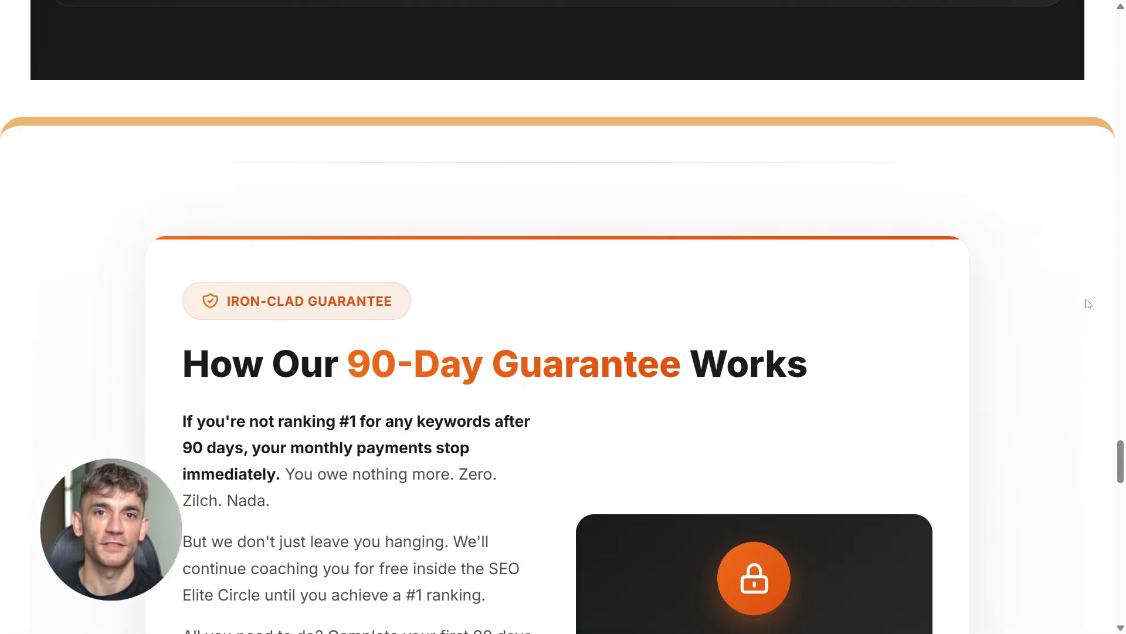
pyautogui.scroll(-15, 1088, 303)
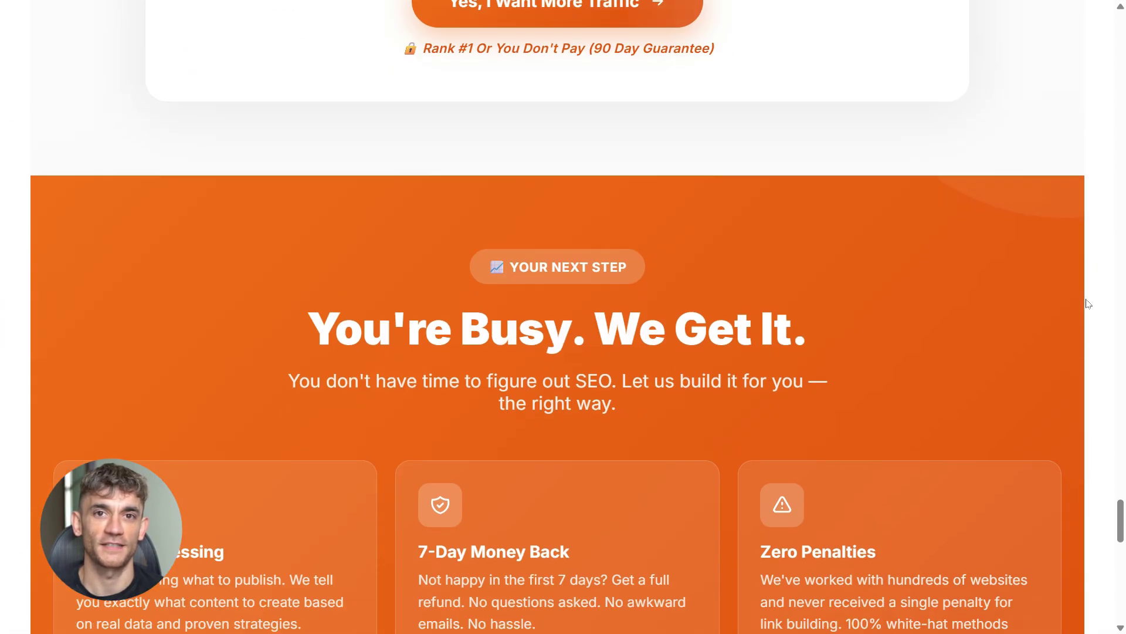
pyautogui.scroll(-6, 1089, 303)
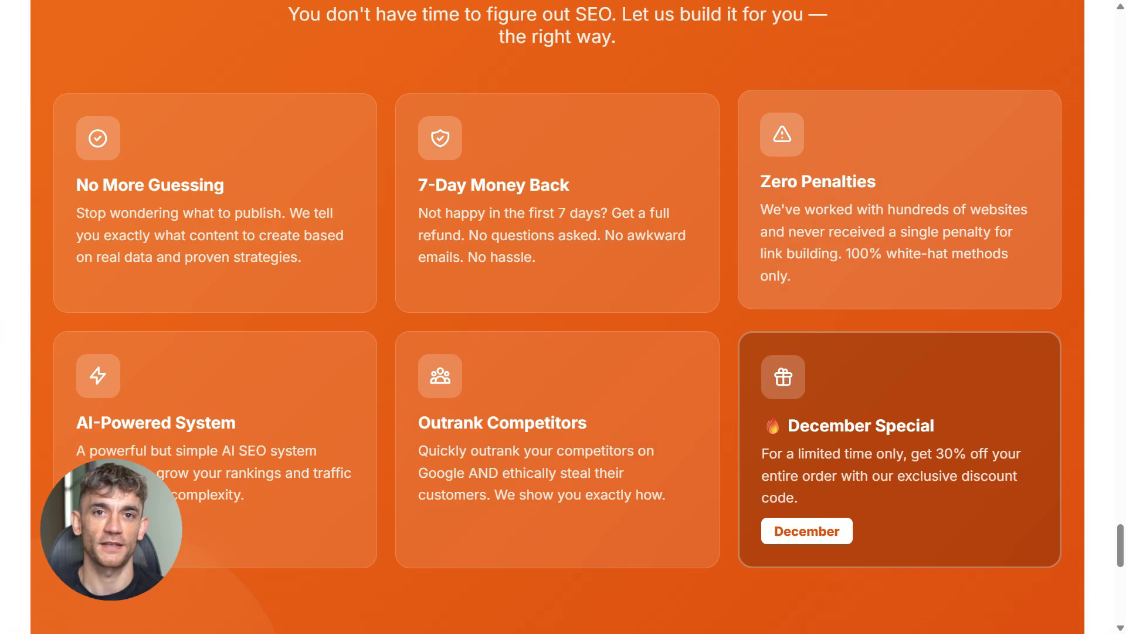